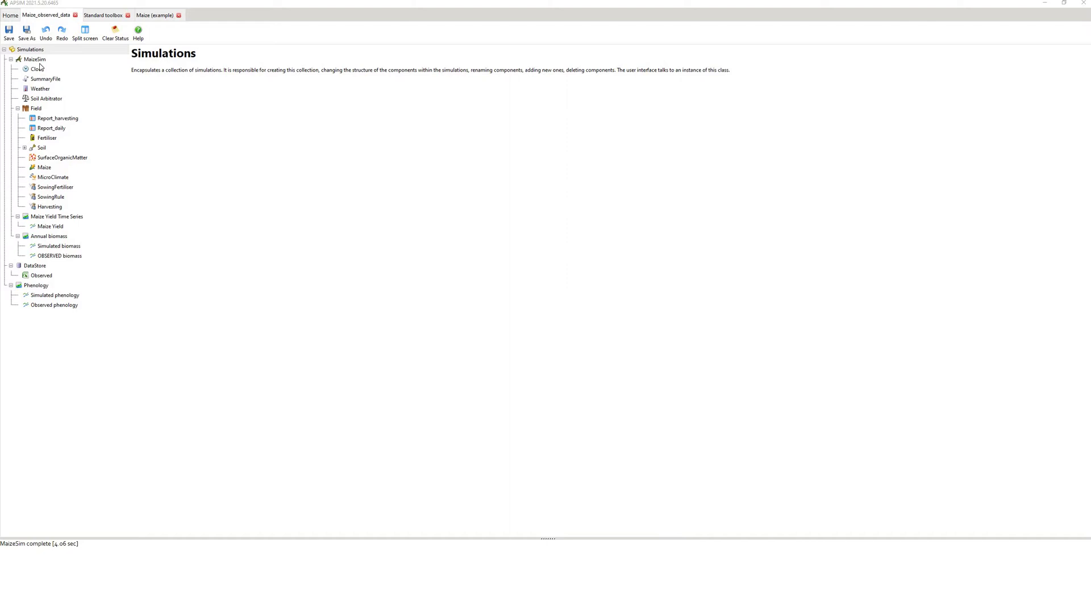
From the start page, open the Maize example from the bundled Examples folder.
{"action": "left_click", "coordinate": [11, 16]}
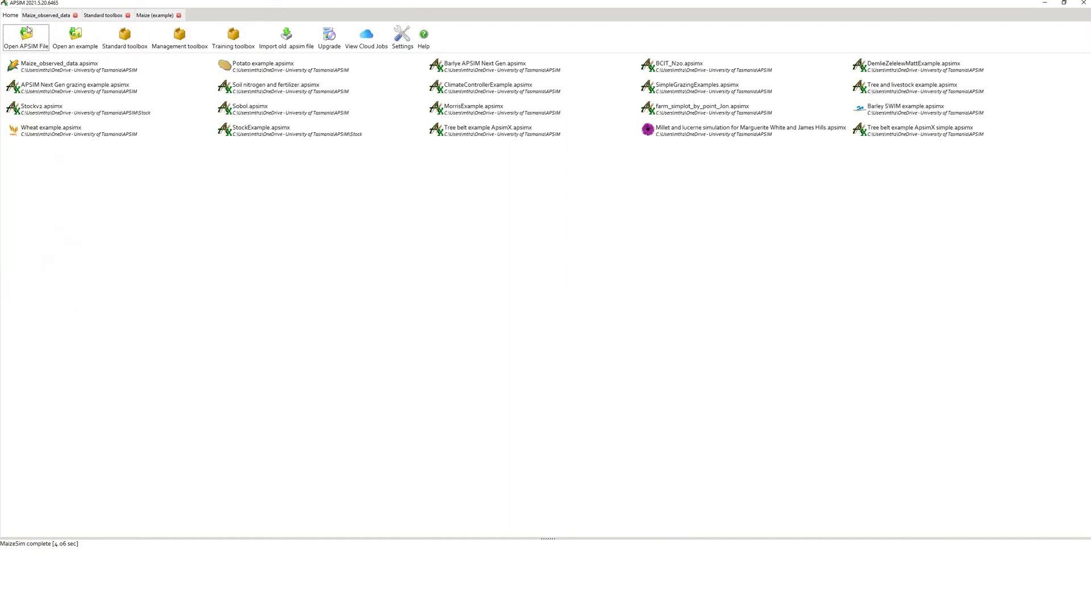
{"action": "left_click", "coordinate": [73, 38]}
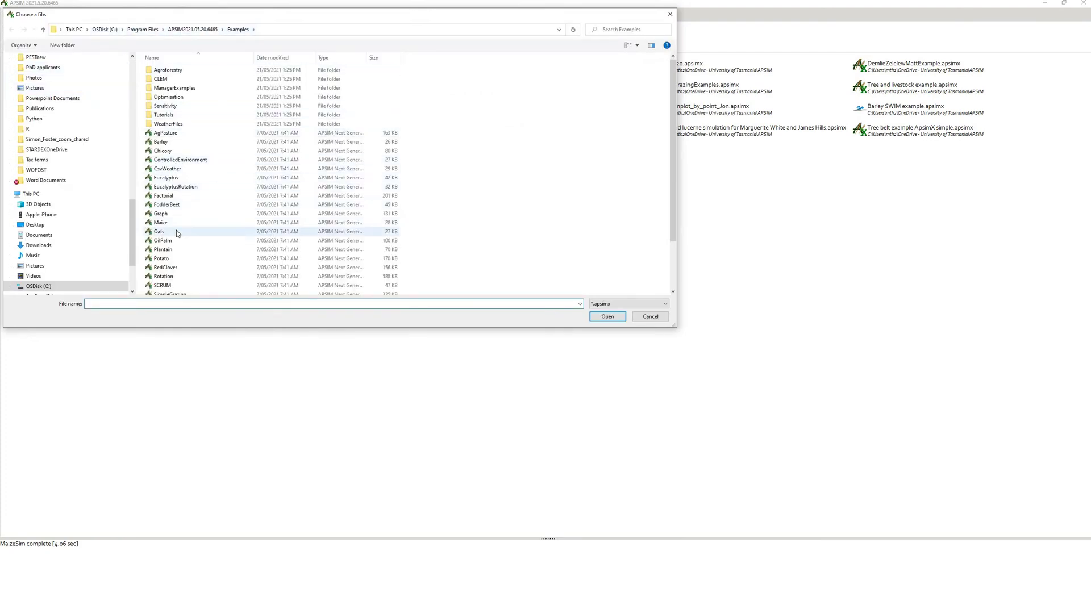
{"action": "scroll", "coordinate": [176, 233], "scroll_direction": "down", "scroll_amount": 2}
{"action": "double_click", "coordinate": [165, 165]}
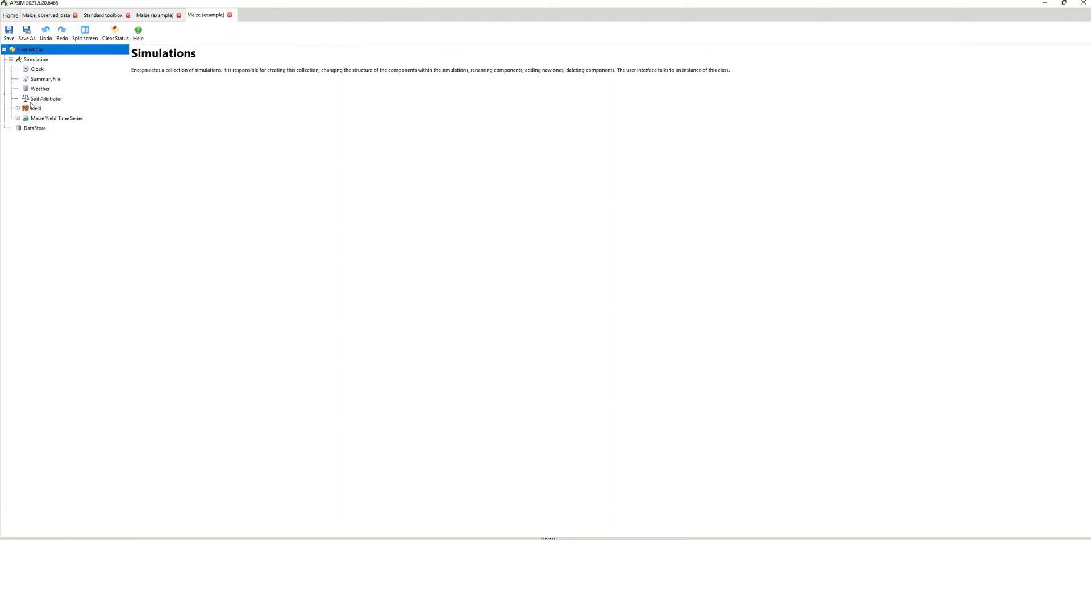
Close both Maize (example) tabs and switch back to the Maize_observed_data tab.
{"action": "left_click", "coordinate": [230, 14]}
{"action": "left_click", "coordinate": [178, 15]}
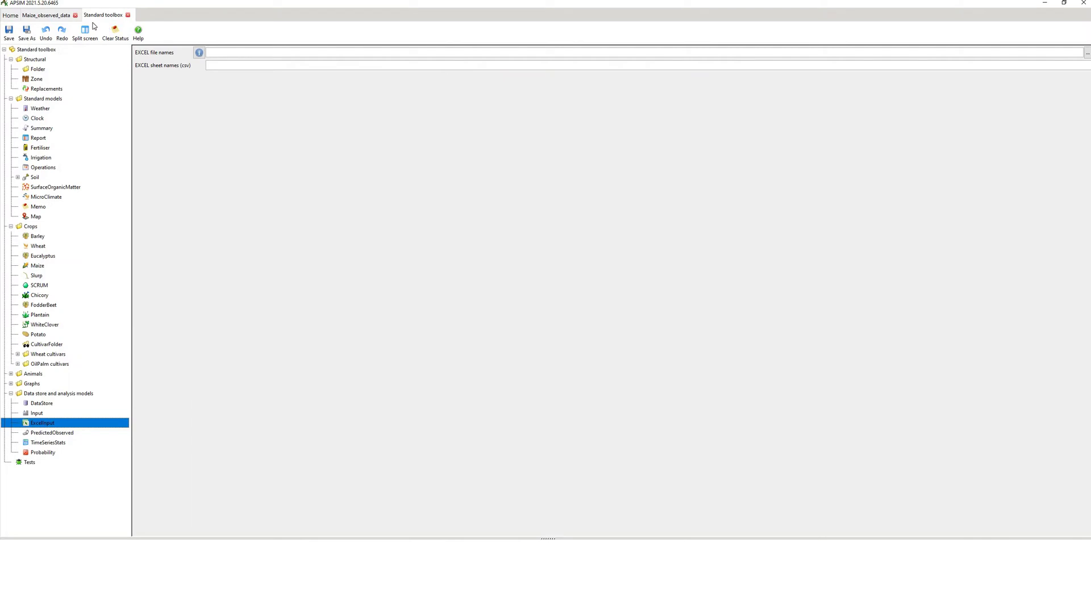
{"action": "left_click", "coordinate": [35, 16]}
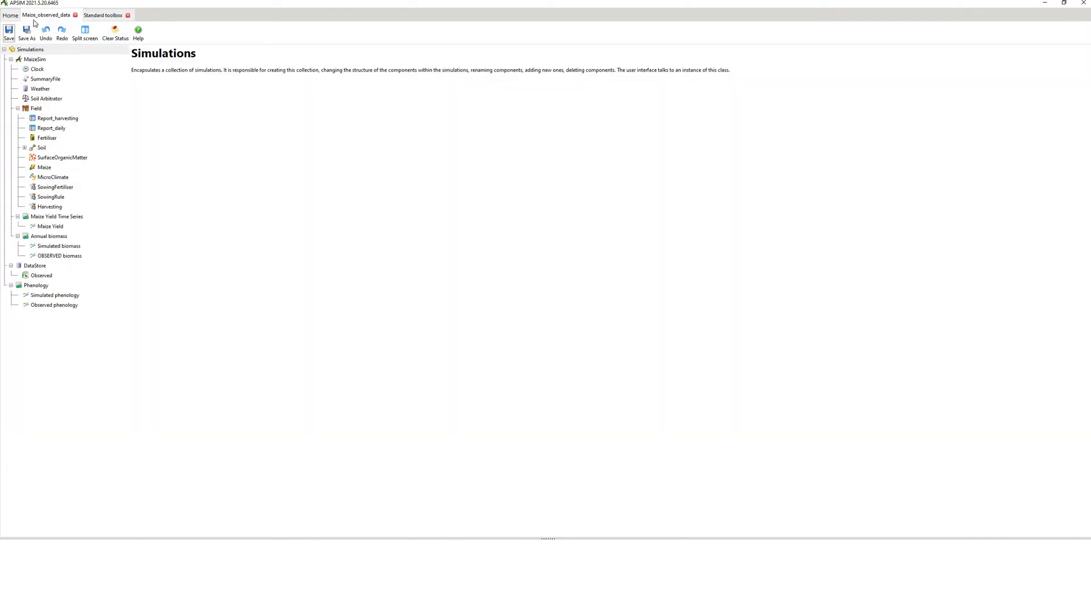
Compare the Report_daily and Report_harvesting variable lists, then click into the daily report's variable editor.
{"action": "left_click", "coordinate": [44, 128]}
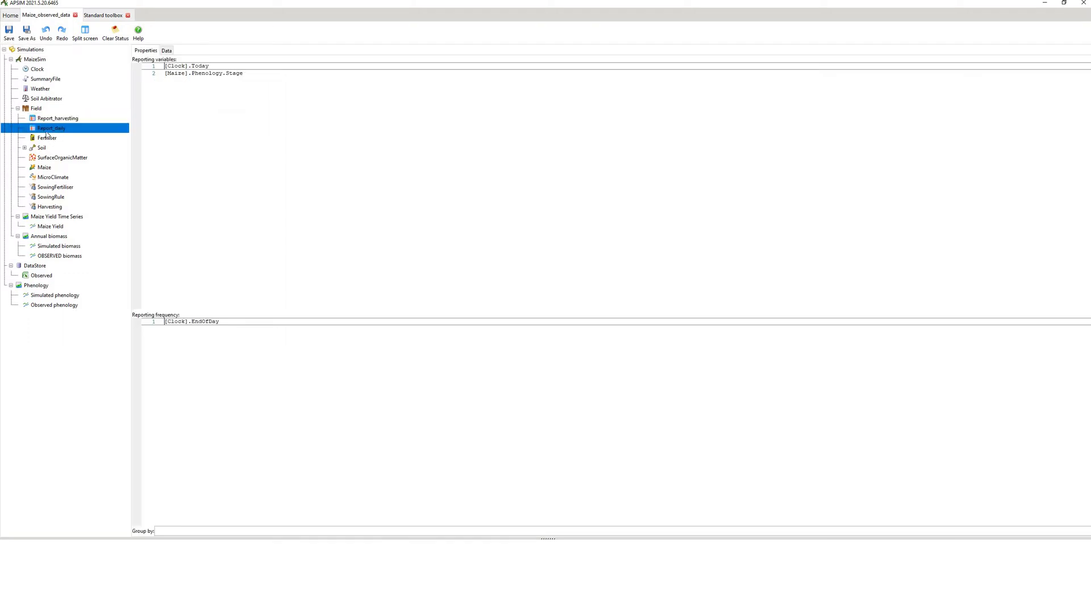
{"action": "left_click", "coordinate": [50, 119]}
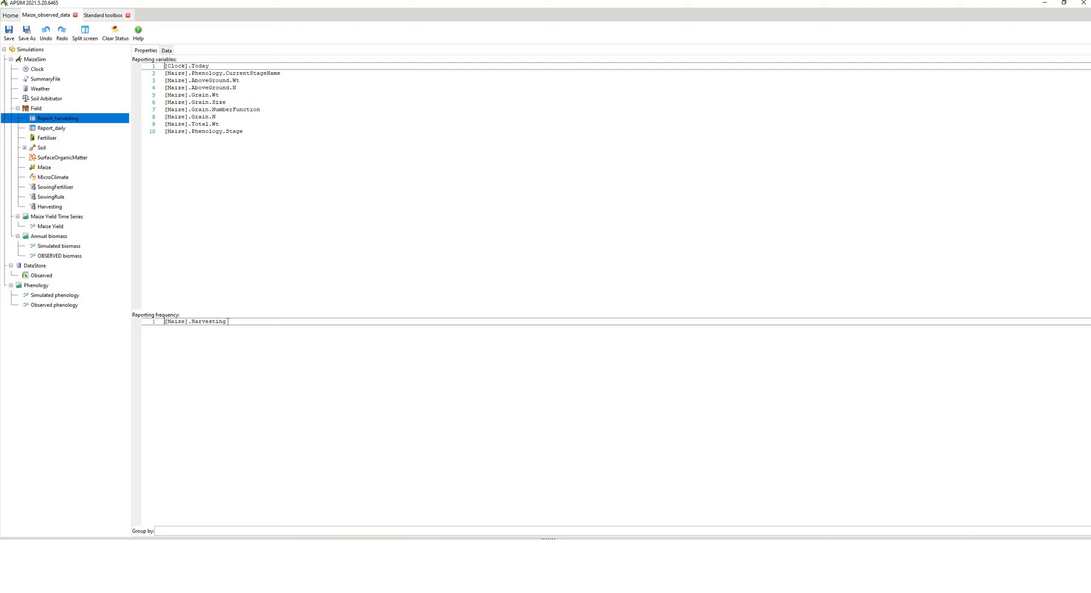
{"action": "left_click", "coordinate": [61, 131]}
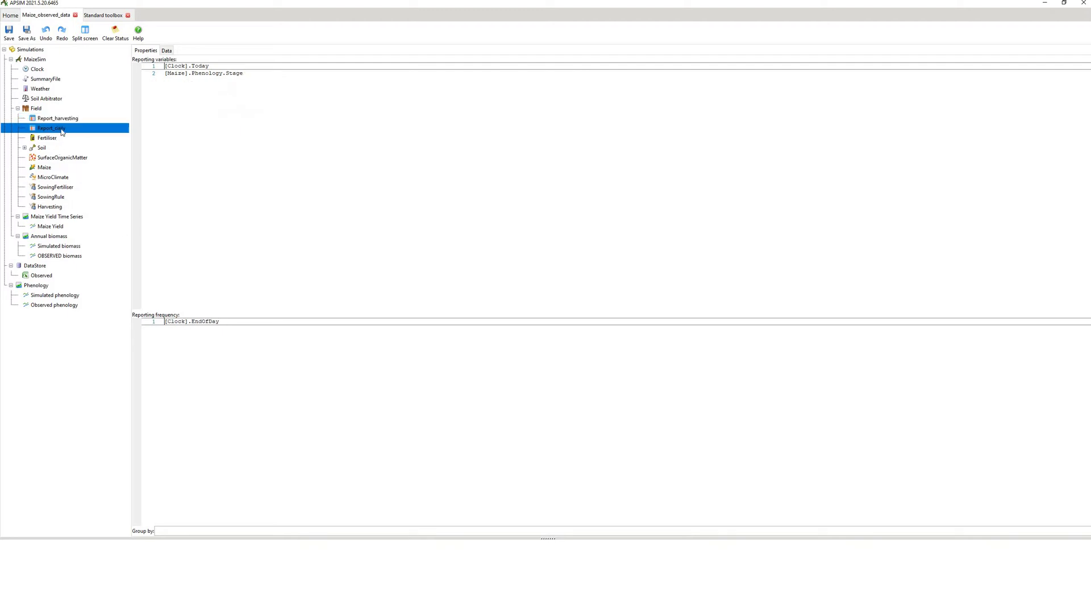
{"action": "left_click", "coordinate": [163, 67]}
Copy ExcelInput from the Standard toolbox, then open and dismiss the Maize_observed_data DataStore menu without pasting.
{"action": "left_click", "coordinate": [96, 15]}
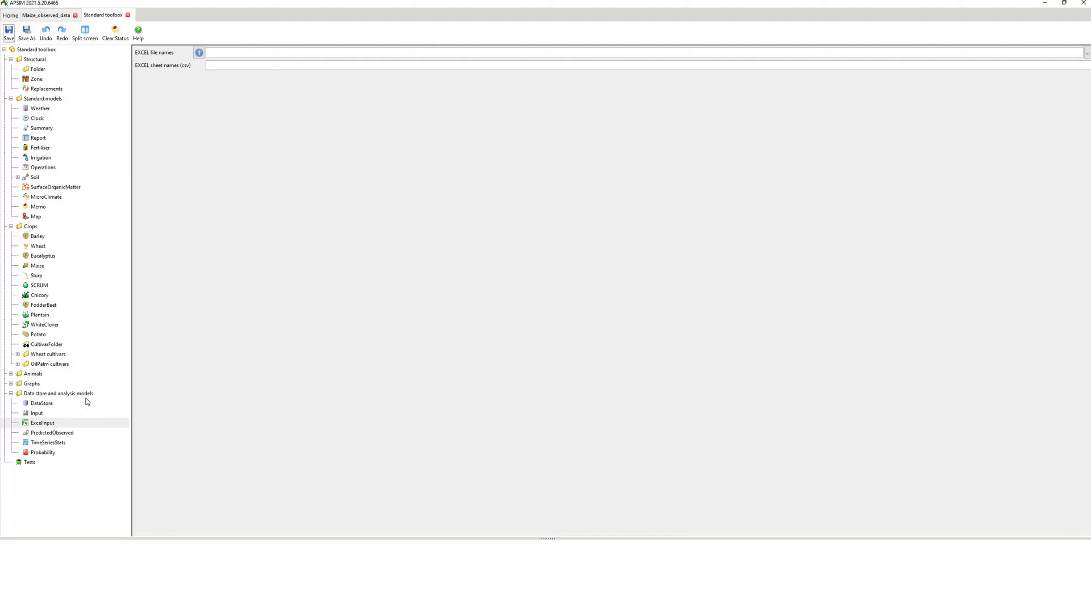
{"action": "right_click", "coordinate": [53, 427]}
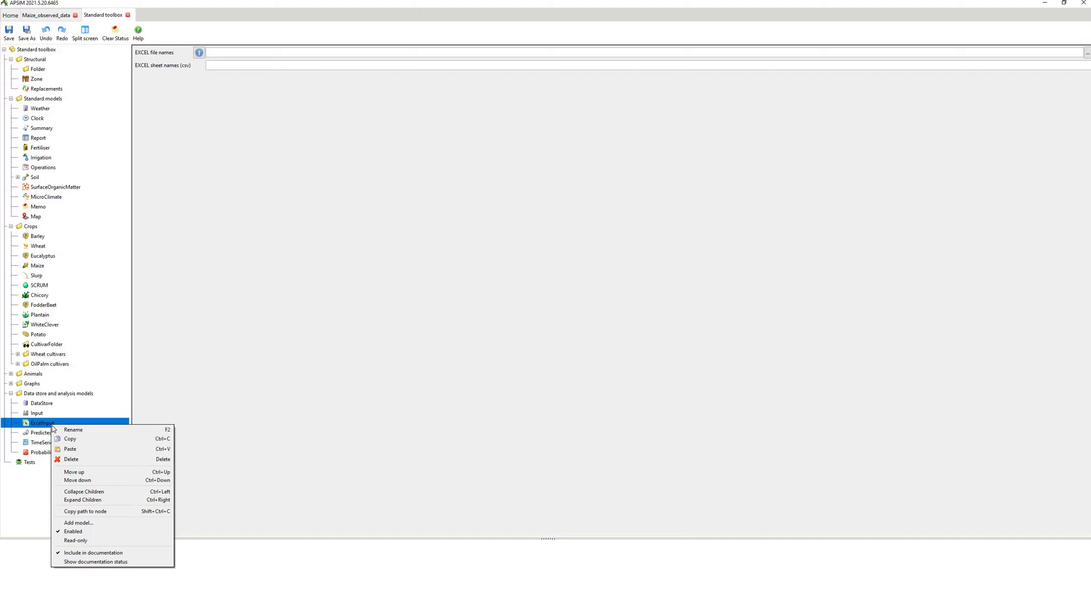
{"action": "left_click", "coordinate": [61, 441]}
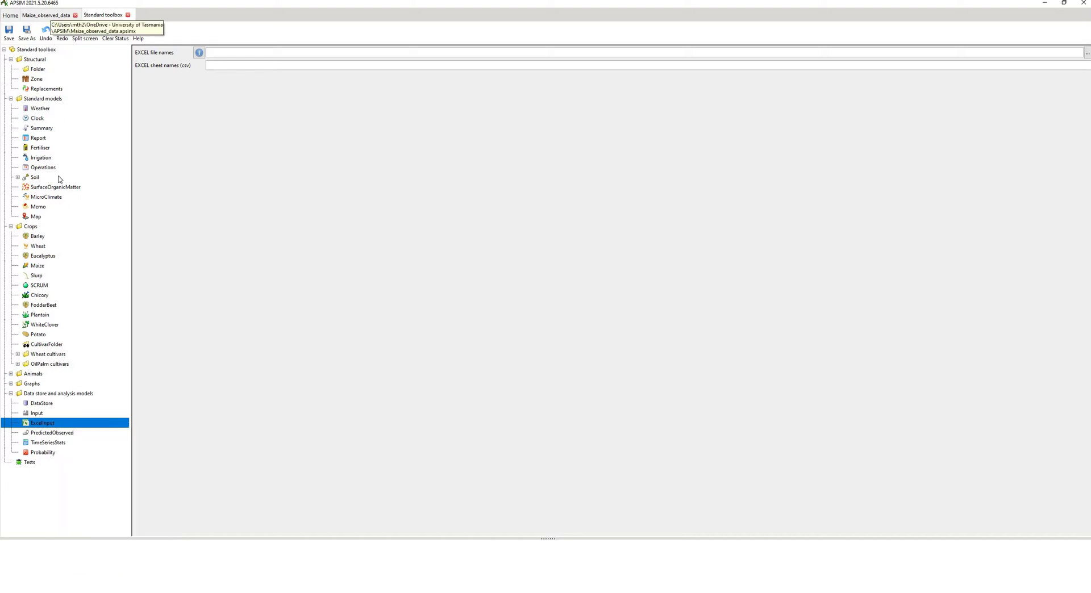
{"action": "left_click", "coordinate": [45, 17]}
{"action": "right_click", "coordinate": [36, 266]}
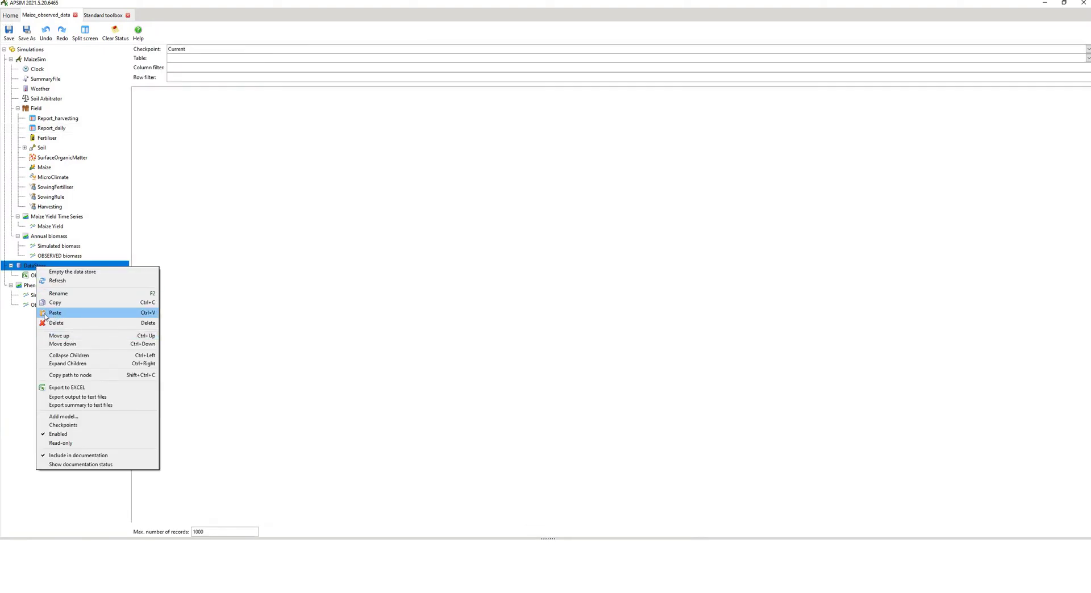
{"action": "left_click", "coordinate": [21, 329]}
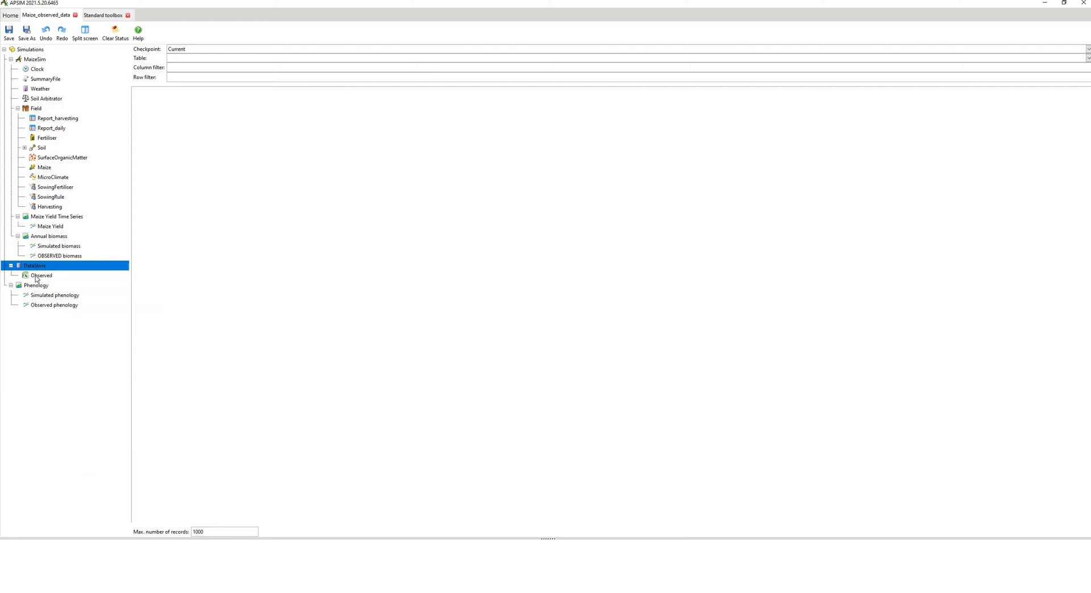
View the Observed input reading sheets Biomass and Phenology from MaizeSimData.xlsx, then switch to Excel.
{"action": "left_click", "coordinate": [37, 277]}
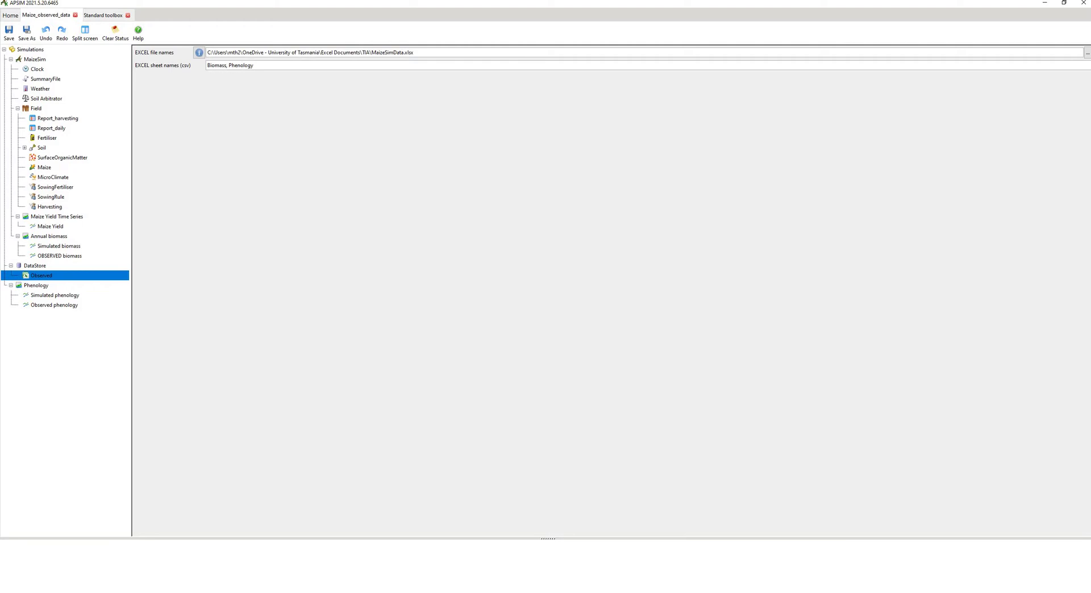
{"action": "key", "text": "alt+Tab"}
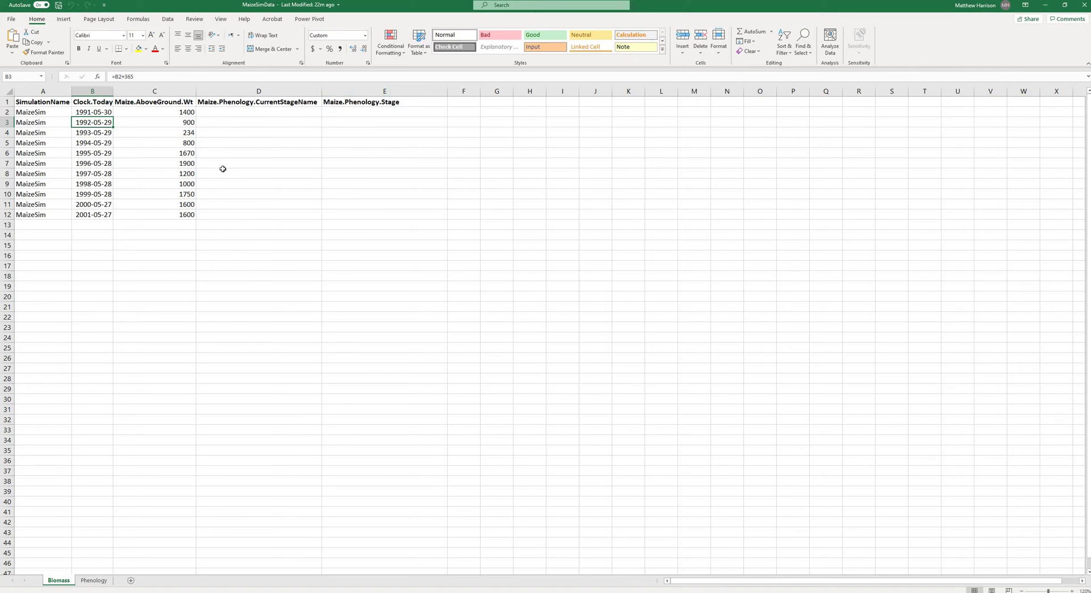
Inspect the Biomass sheet's SimulationName column and heading, switching between Excel and APSIM, ending in APSIM.
{"action": "left_click", "coordinate": [31, 112]}
{"action": "left_click", "coordinate": [29, 101]}
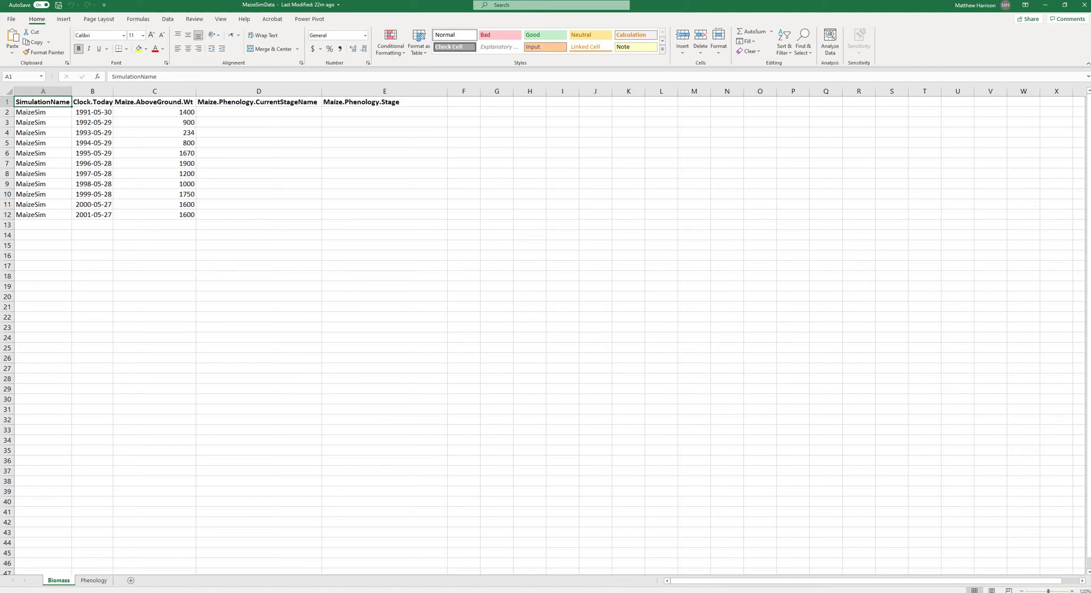
{"action": "key", "text": "alt+Tab"}
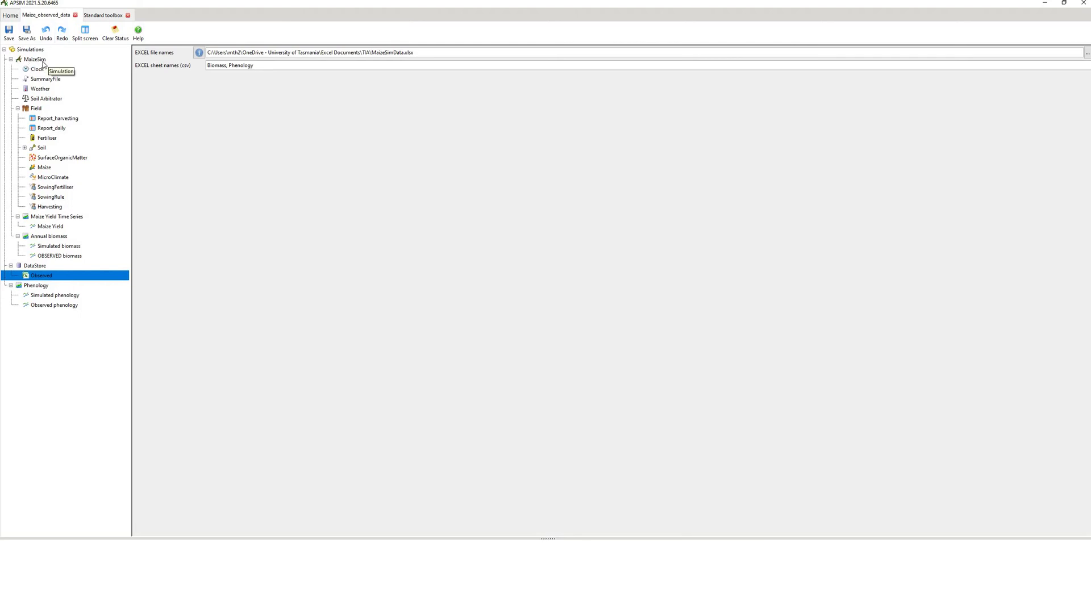
{"action": "key", "text": "alt+Tab"}
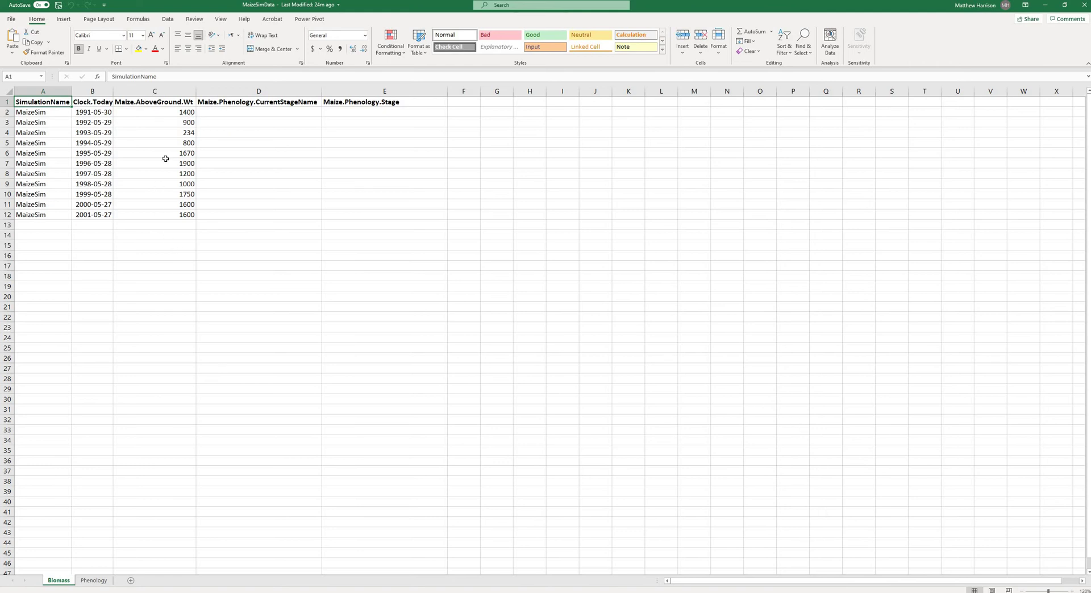
{"action": "key", "text": "alt+Tab"}
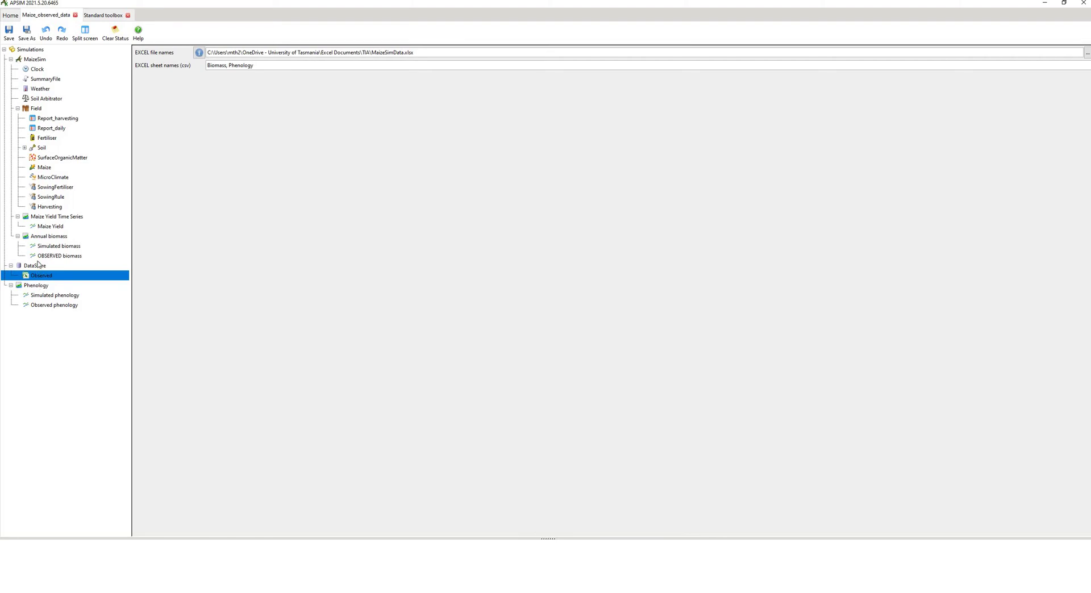
Show Report_harvesting's variables, then bring the MaizeSimData Biomass sheet forward in Excel.
{"action": "left_click", "coordinate": [45, 121]}
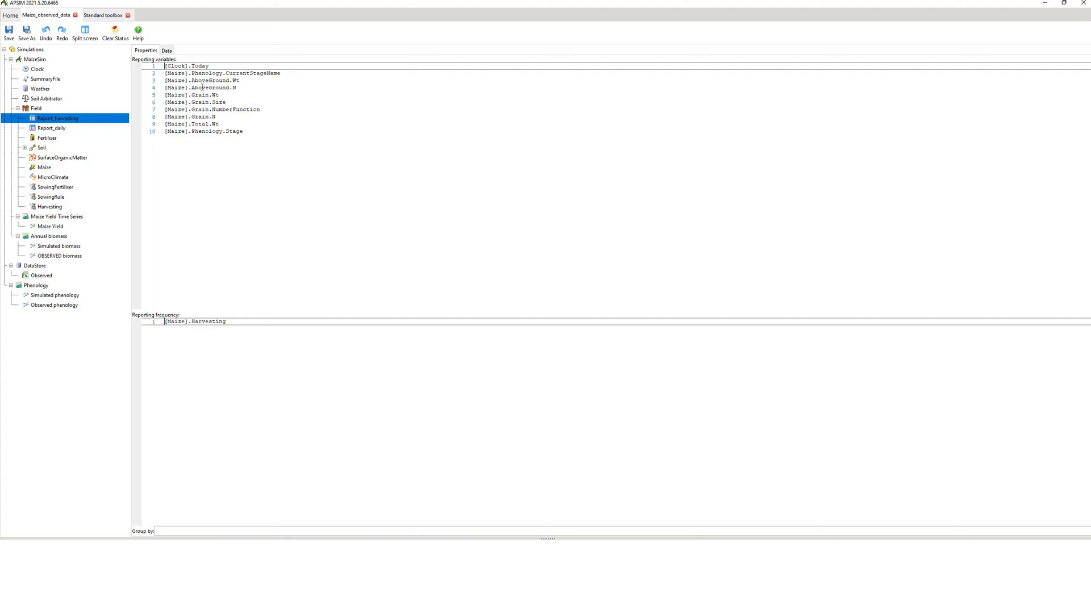
{"action": "left_click", "coordinate": [89, 592]}
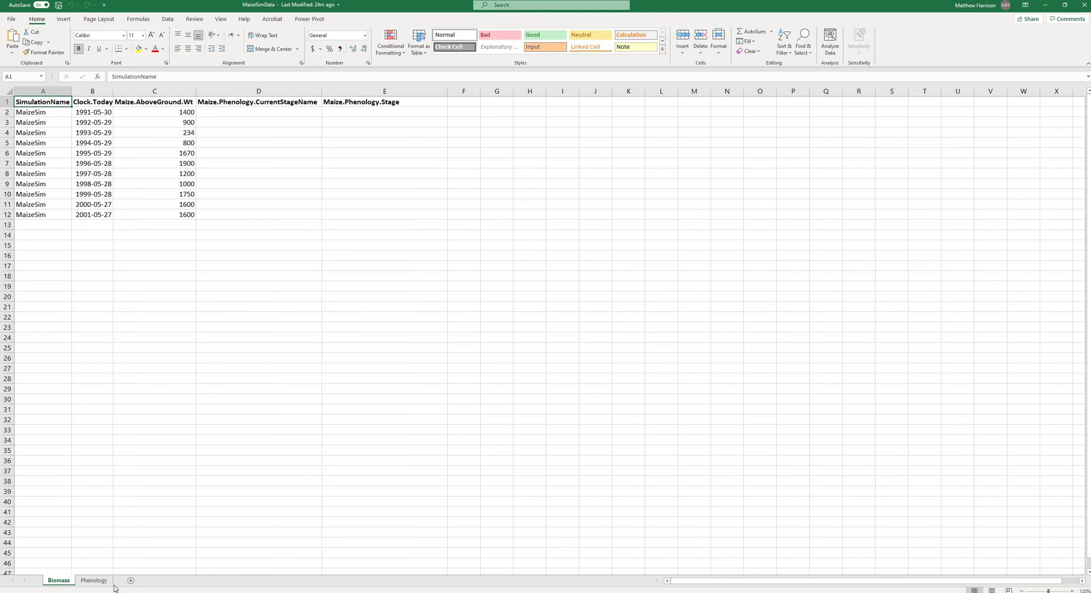
Inspect the Phenology sheet's dates and stages (B2:C17) and headings, then view APSIM's Report_daily.
{"action": "left_click", "coordinate": [94, 580]}
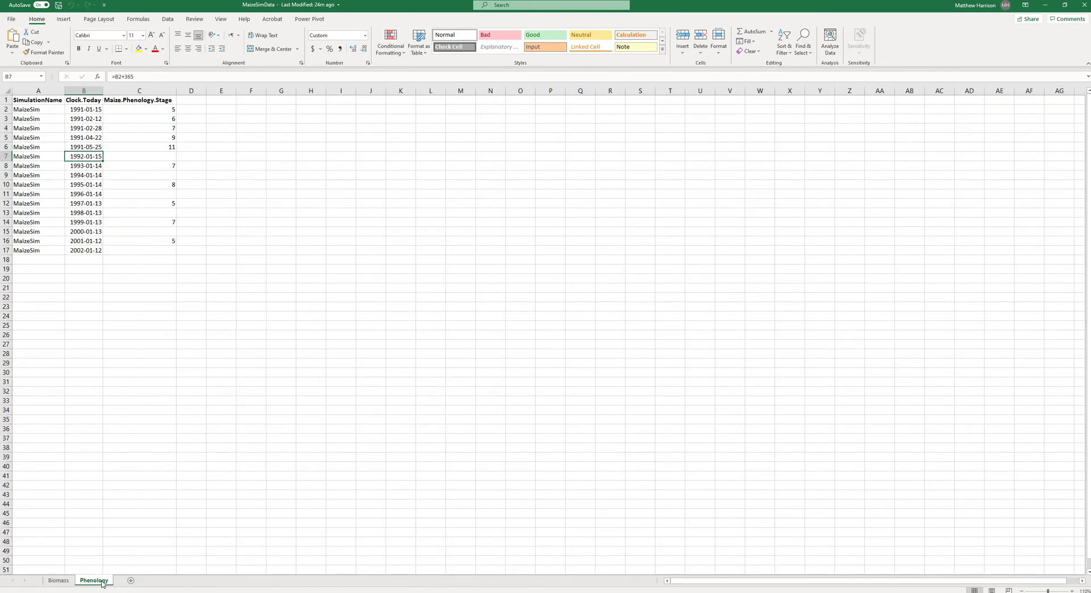
{"action": "left_click", "coordinate": [1071, 591]}
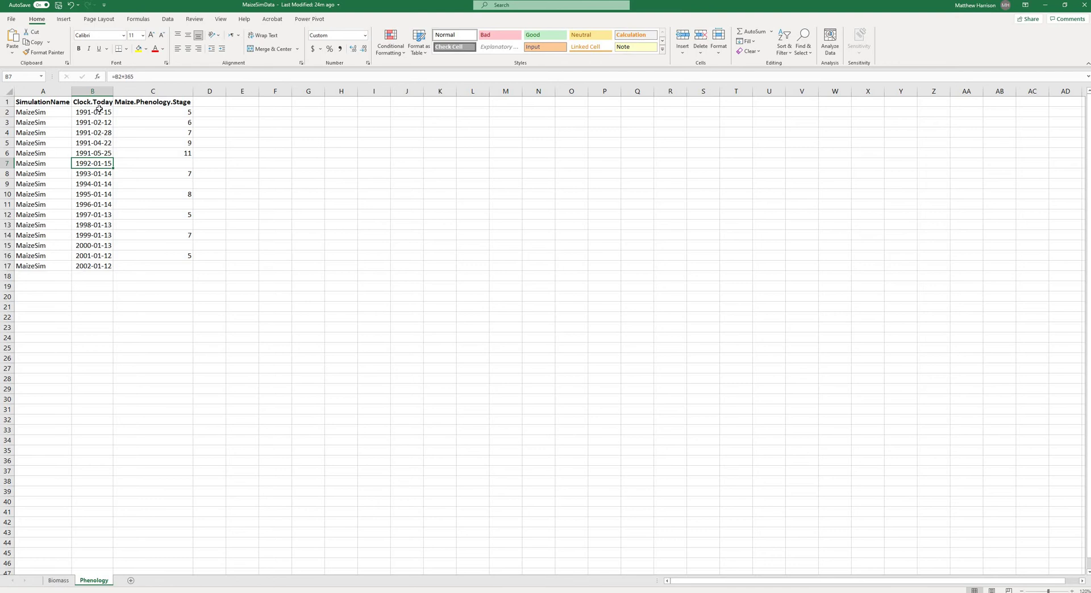
{"action": "left_click_drag", "start_coordinate": [101, 113], "coordinate": [151, 157]}
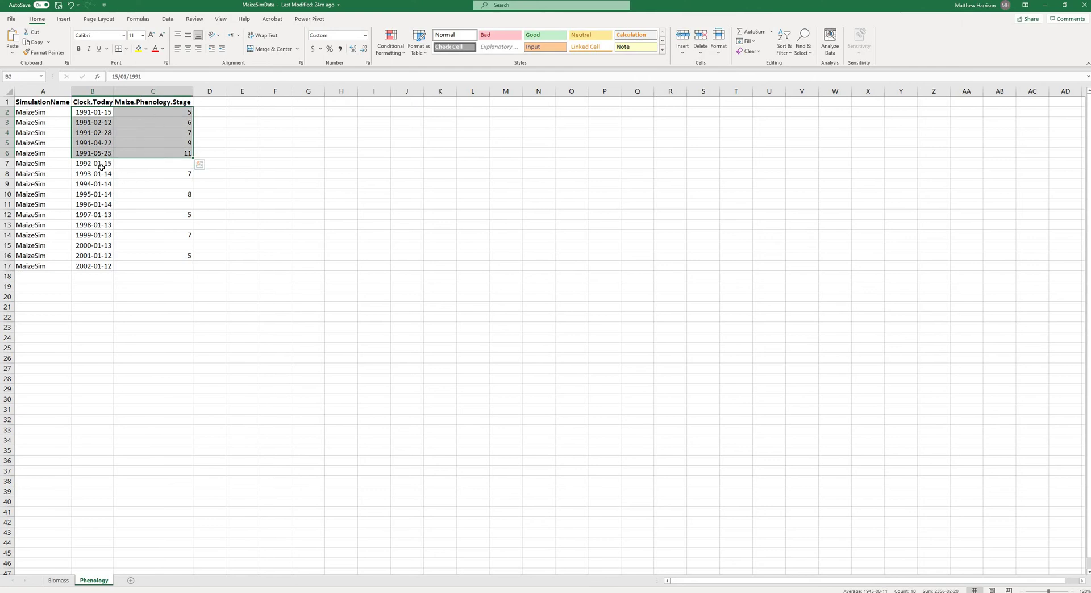
{"action": "left_click_drag", "start_coordinate": [101, 167], "coordinate": [149, 265]}
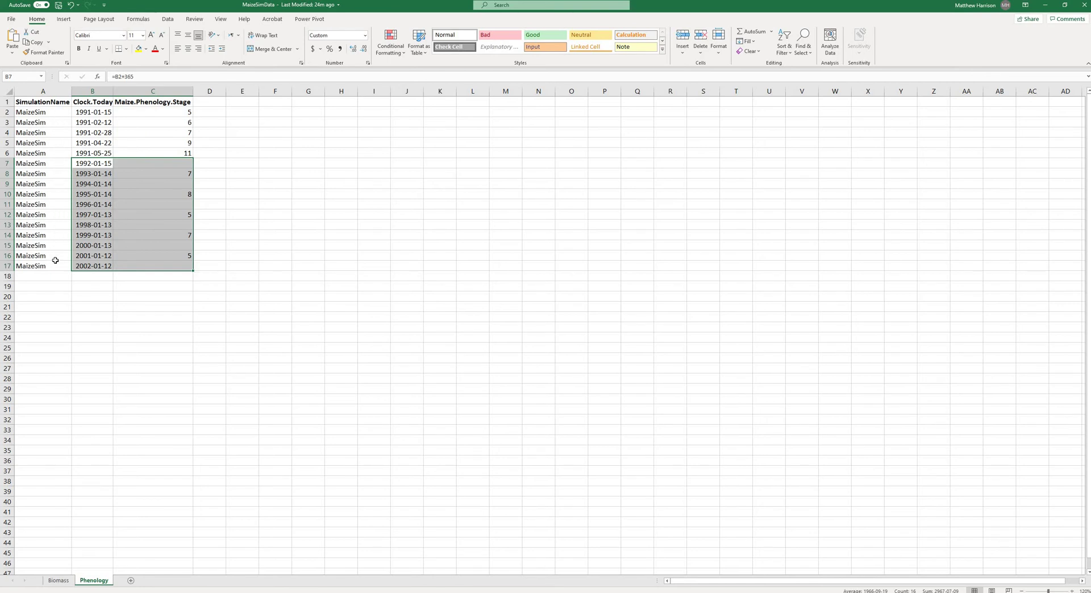
{"action": "left_click", "coordinate": [53, 102]}
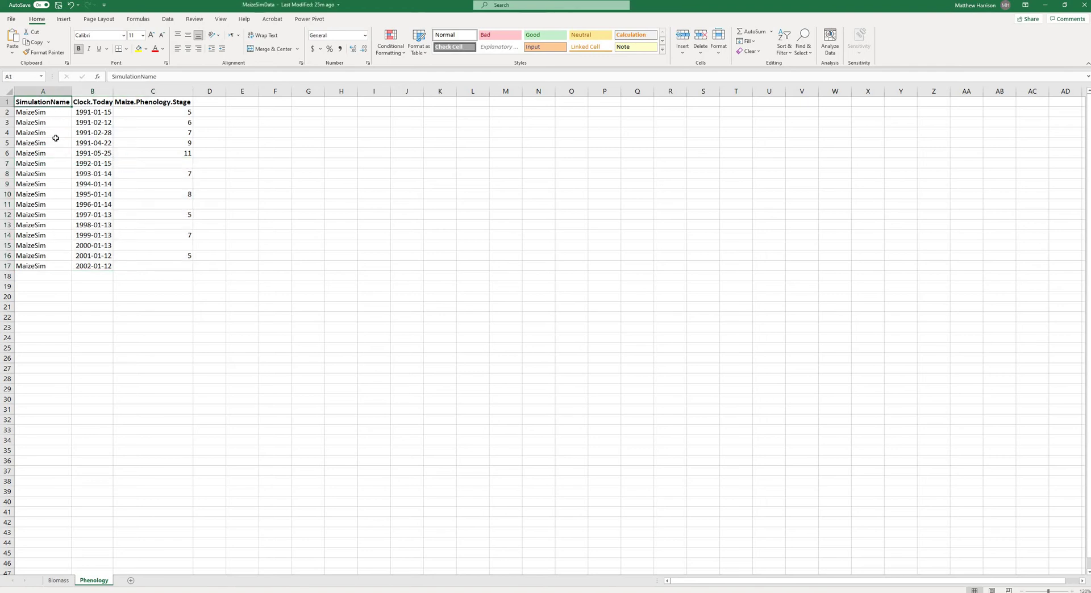
{"action": "left_click", "coordinate": [91, 101]}
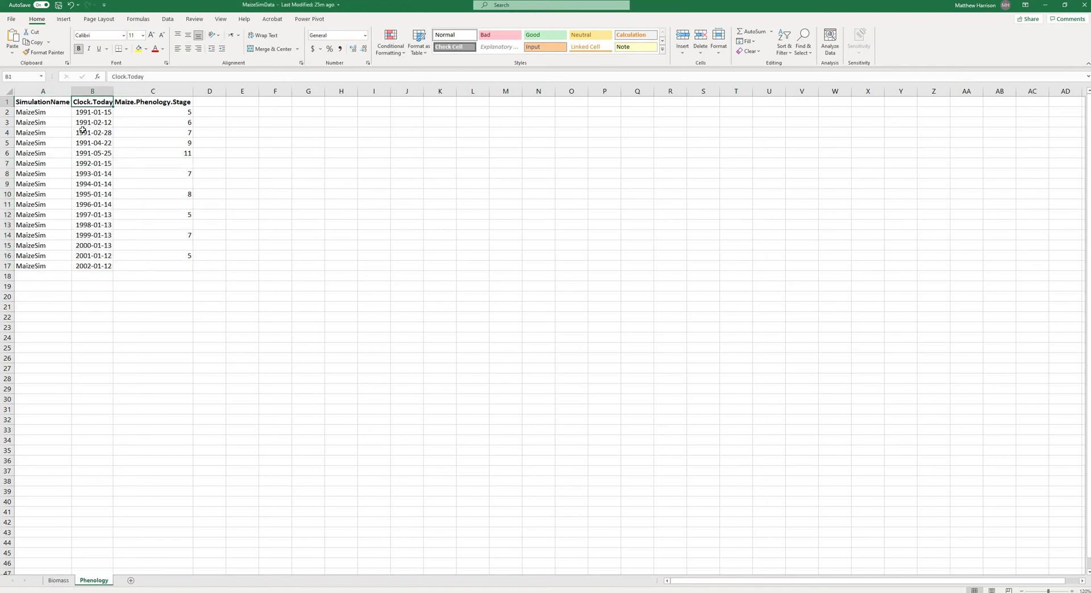
{"action": "left_click", "coordinate": [128, 101]}
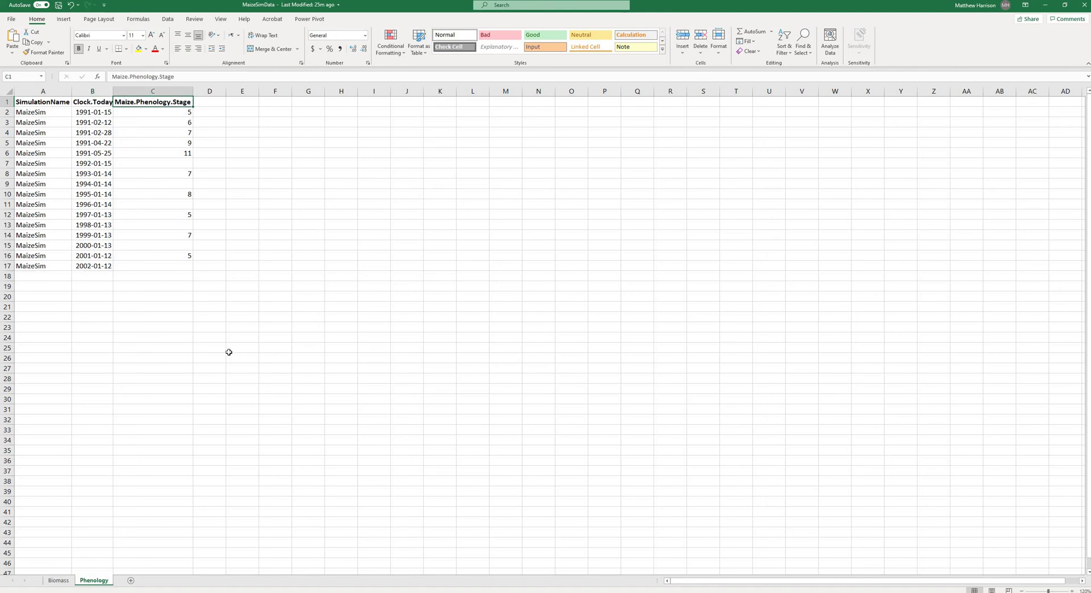
{"action": "key", "text": "alt+Tab"}
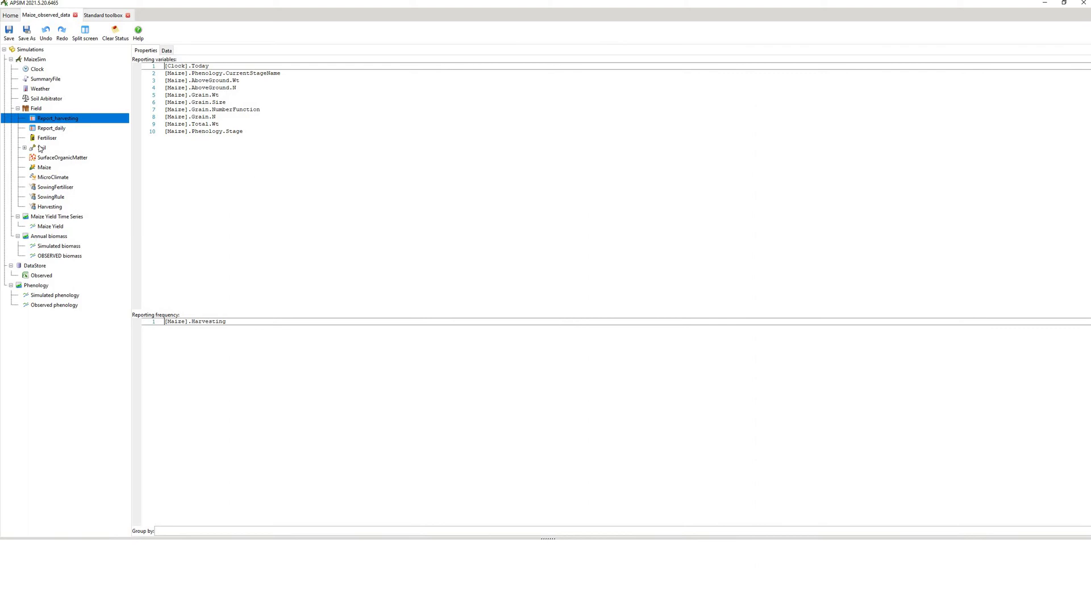
{"action": "left_click", "coordinate": [45, 129]}
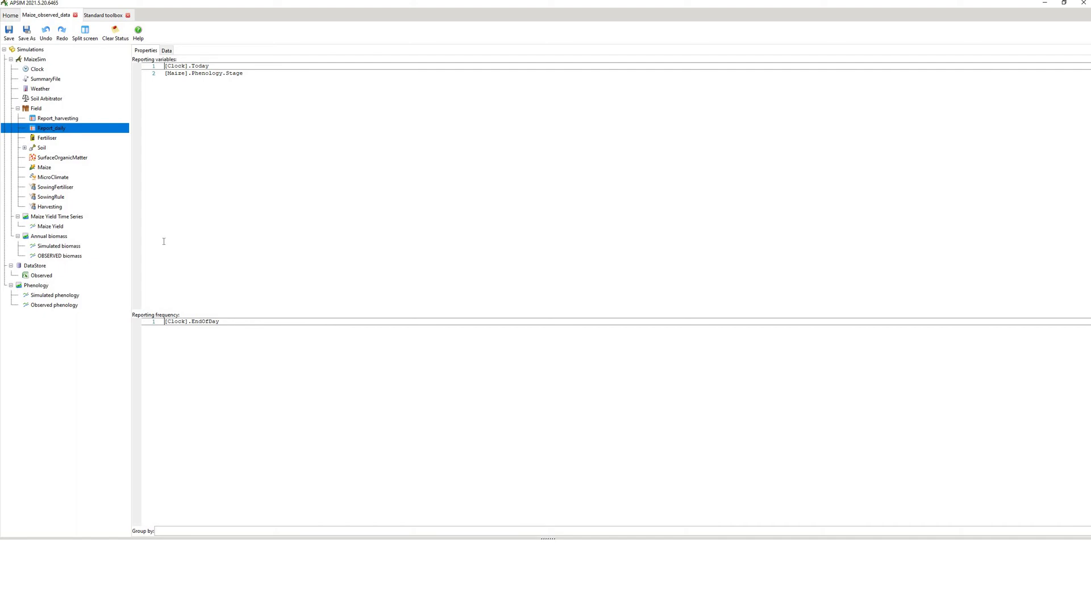
Select the MaizeSim simulation and save Maize_observed_data with Ctrl+S.
{"action": "right_click", "coordinate": [38, 60]}
{"action": "left_click", "coordinate": [86, 199]}
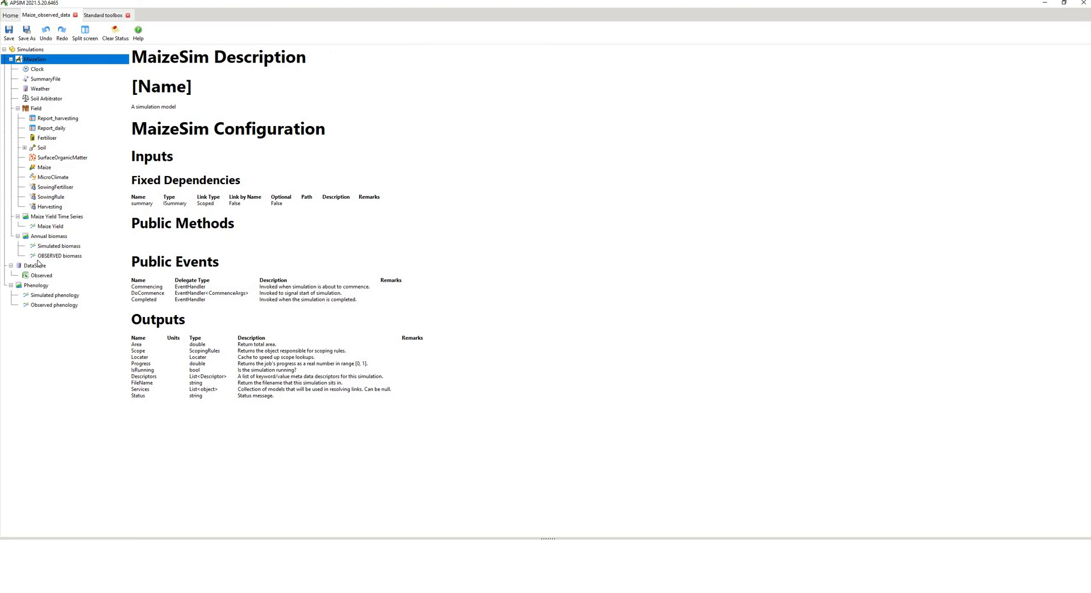
{"action": "key", "text": "ctrl+s"}
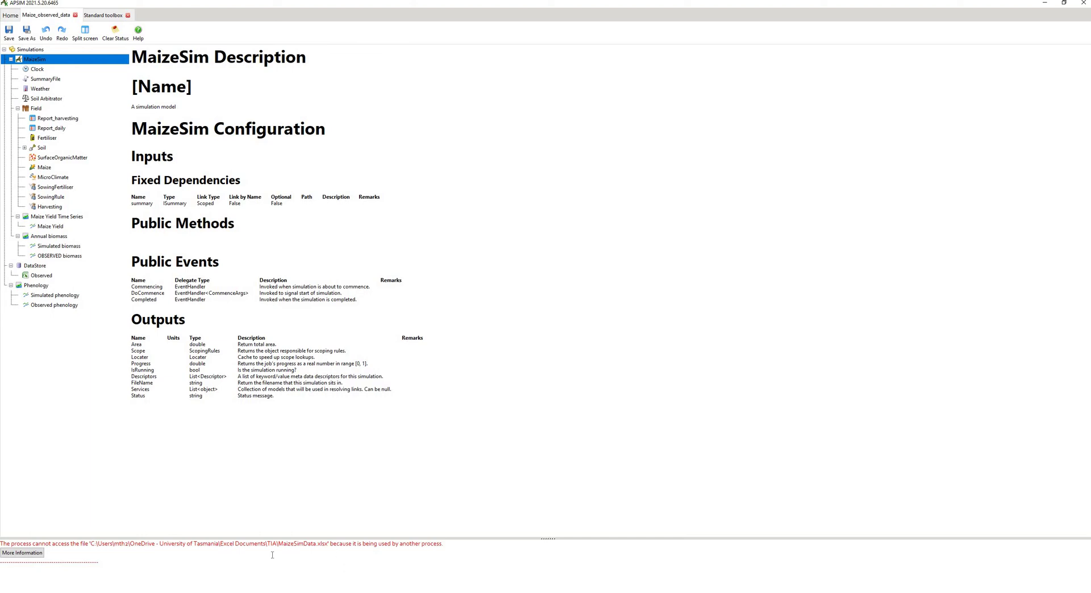
Close the MaizeSimData.xlsx workbook in Excel.
{"action": "key", "text": "alt+Tab"}
{"action": "left_click", "coordinate": [242, 143]}
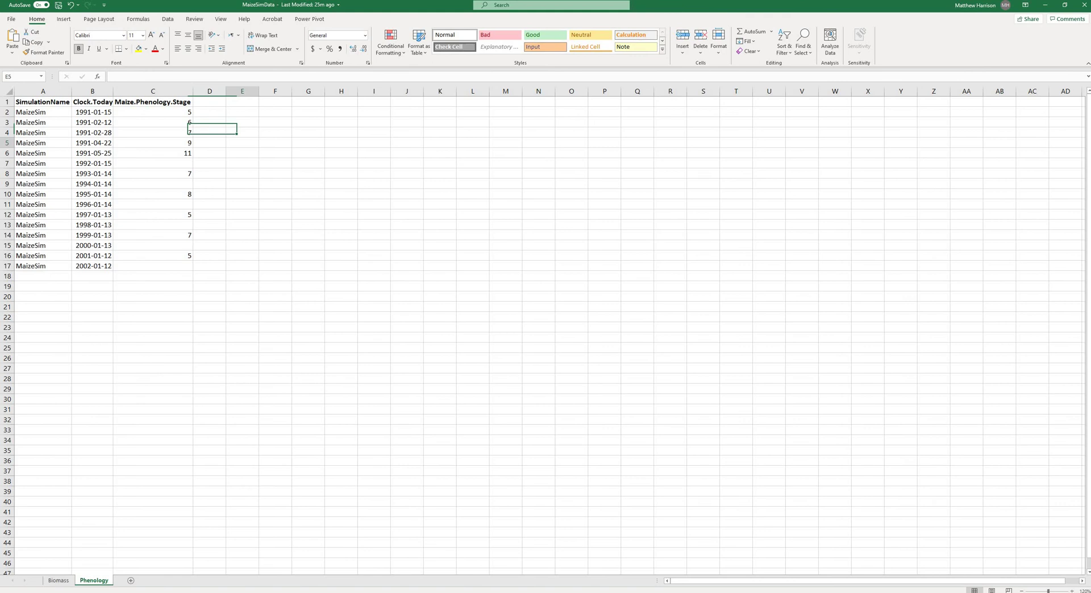
{"action": "left_click", "coordinate": [1082, 6]}
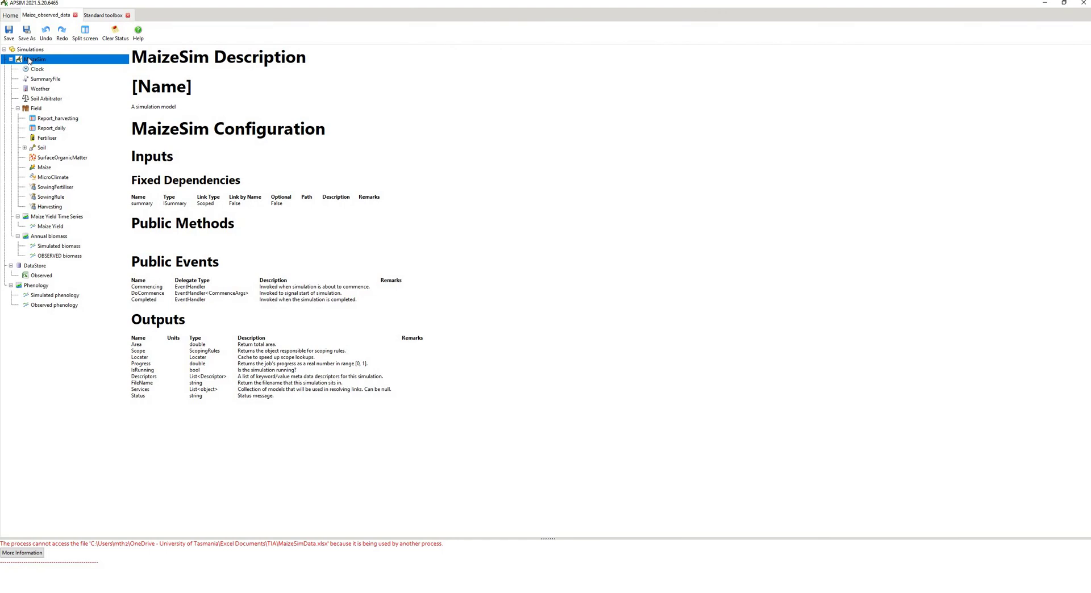
Run MaizeSim, scroll through its SummaryFile log, and display the Annual biomass graph.
{"action": "right_click", "coordinate": [29, 61]}
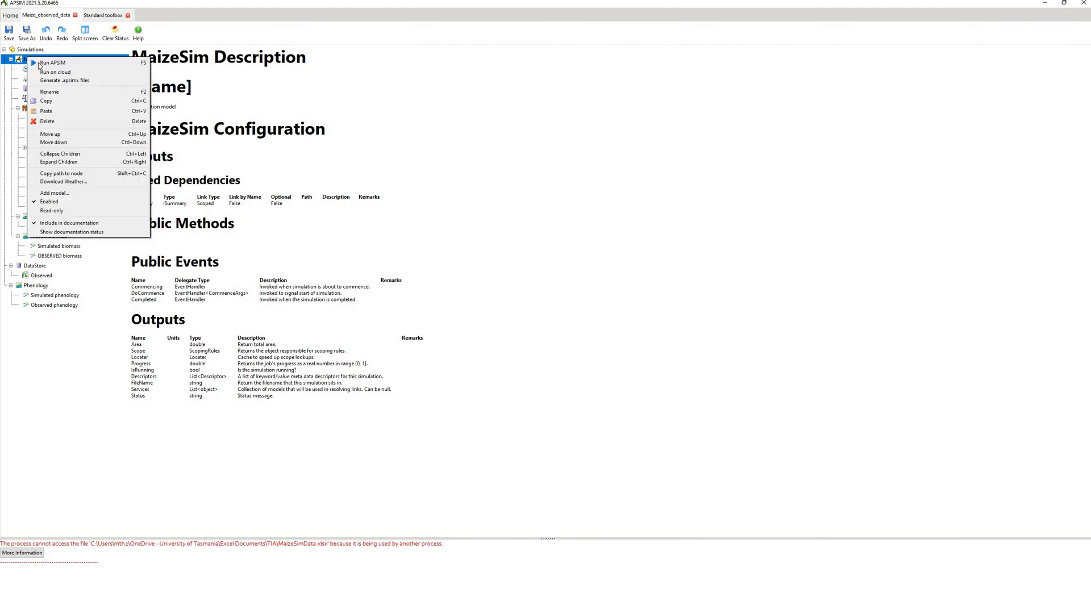
{"action": "left_click", "coordinate": [40, 62]}
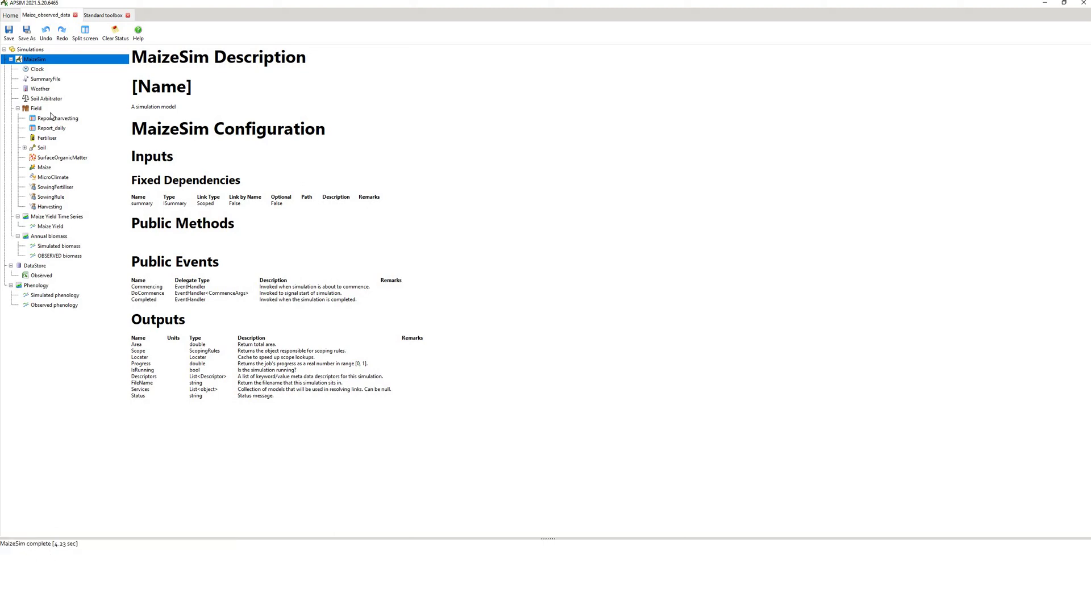
{"action": "left_click", "coordinate": [45, 79]}
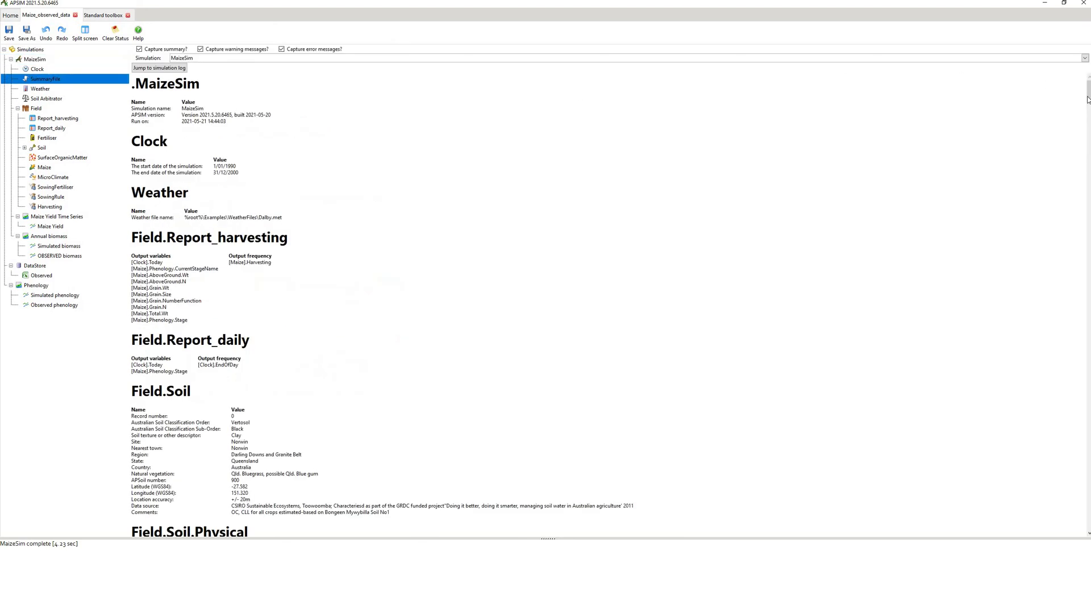
{"action": "left_click_drag", "start_coordinate": [1088, 100], "coordinate": [1074, 590]}
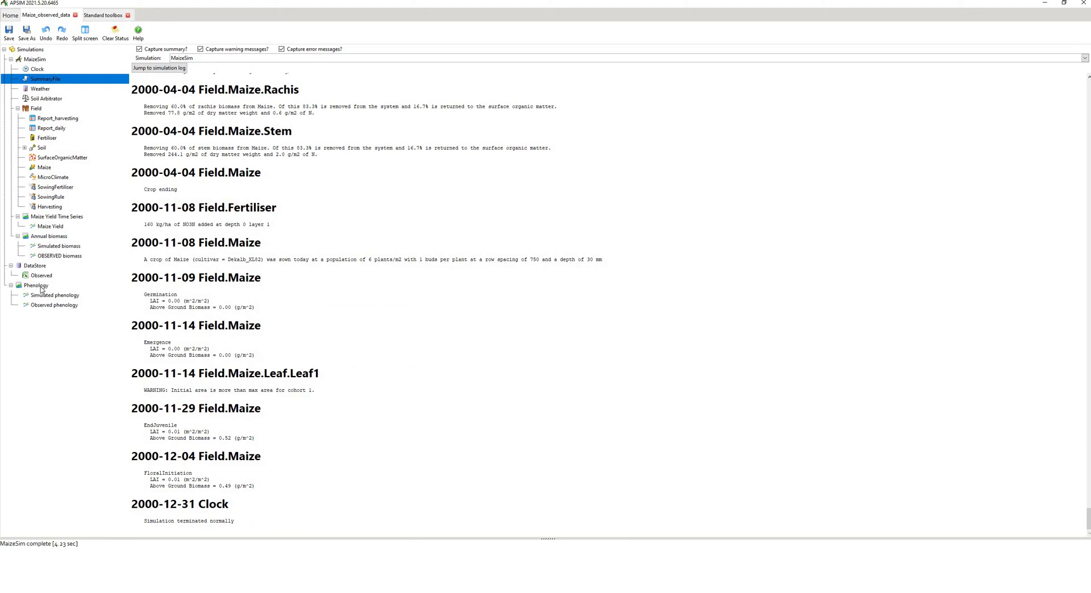
{"action": "left_click", "coordinate": [48, 236]}
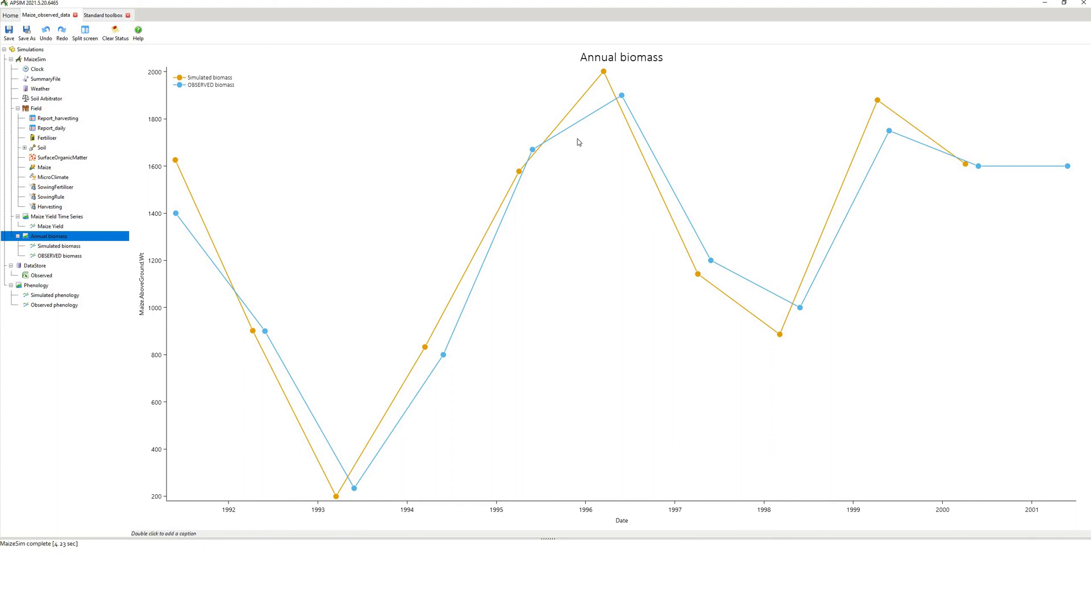
Set the Simulated biomass series data source to Report_harvesting.
{"action": "left_click", "coordinate": [47, 247]}
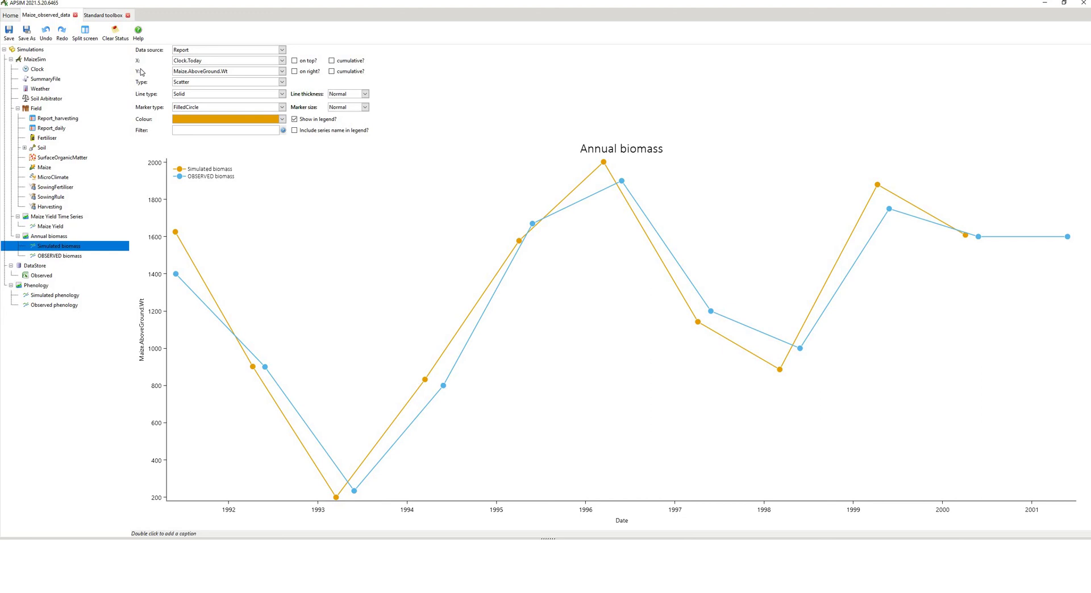
{"action": "left_click", "coordinate": [197, 51]}
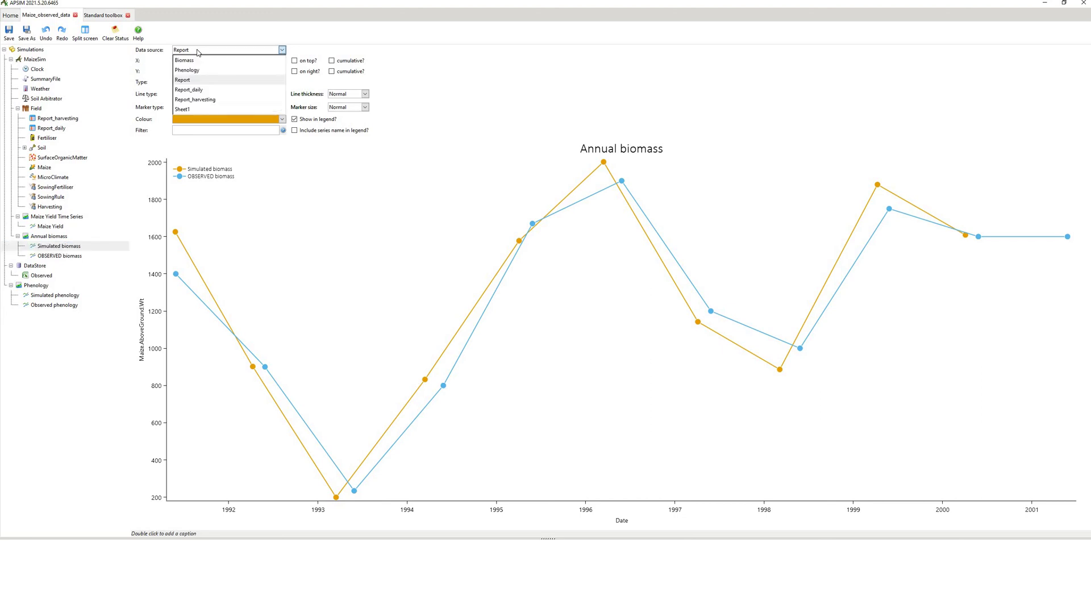
{"action": "left_click", "coordinate": [205, 100]}
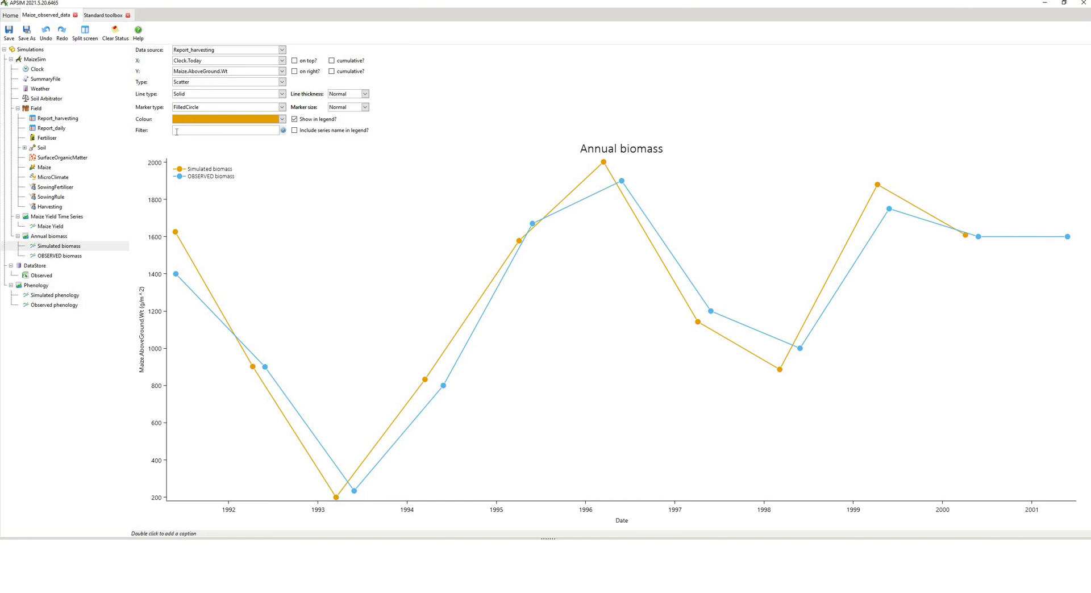
Try green as the series colour, then set it back to orange.
{"action": "left_click", "coordinate": [282, 119]}
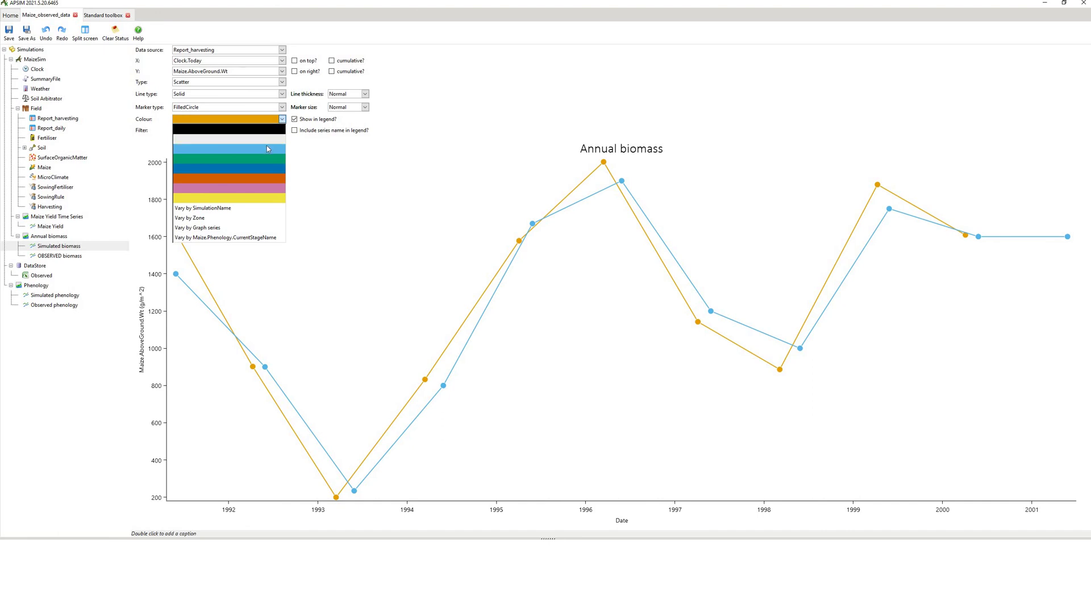
{"action": "left_click", "coordinate": [263, 162]}
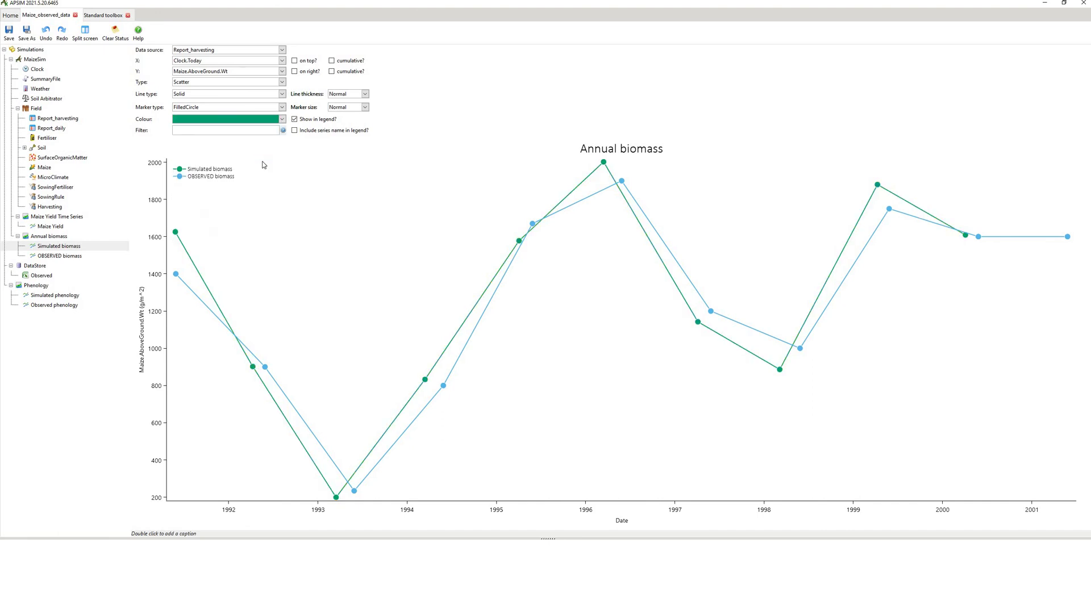
{"action": "left_click", "coordinate": [283, 120]}
{"action": "left_click", "coordinate": [252, 141]}
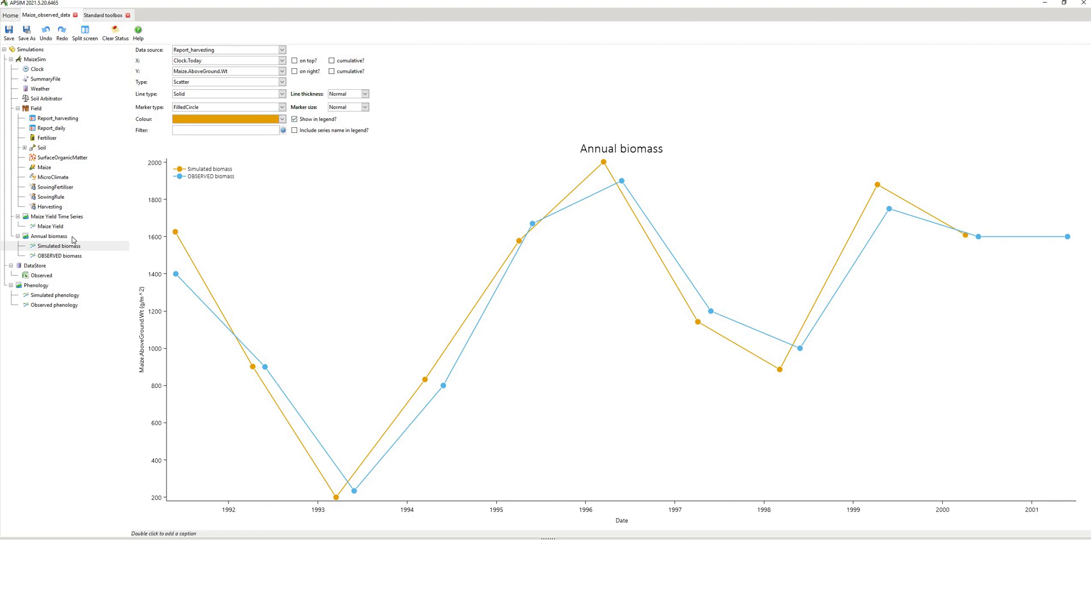
Check that OBSERVED biomass uses the Biomass sheet, then view the whole Annual biomass graph.
{"action": "left_click", "coordinate": [68, 257]}
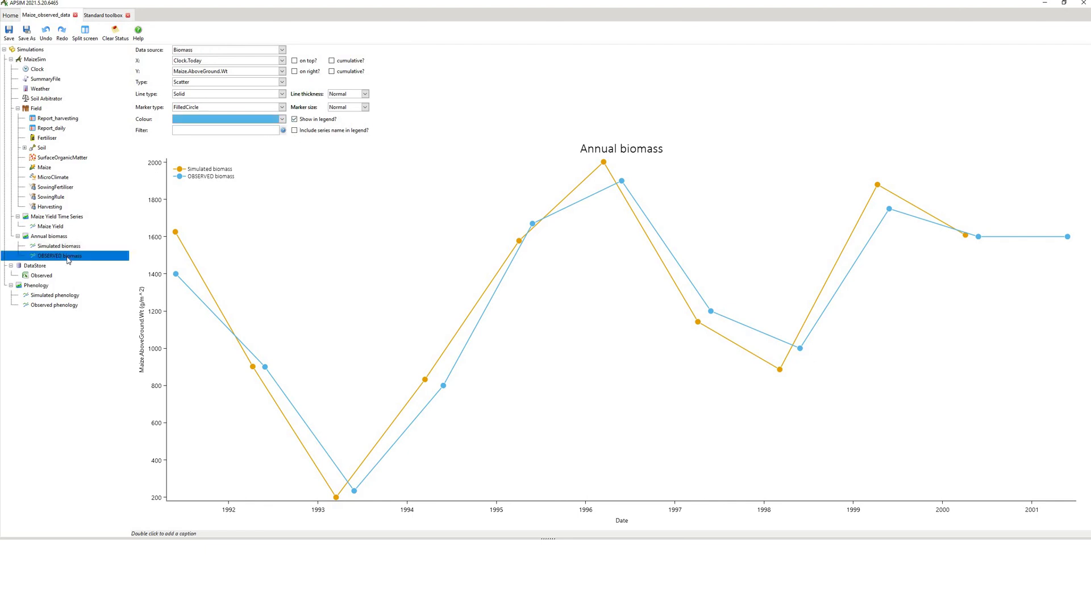
{"action": "left_click", "coordinate": [30, 276]}
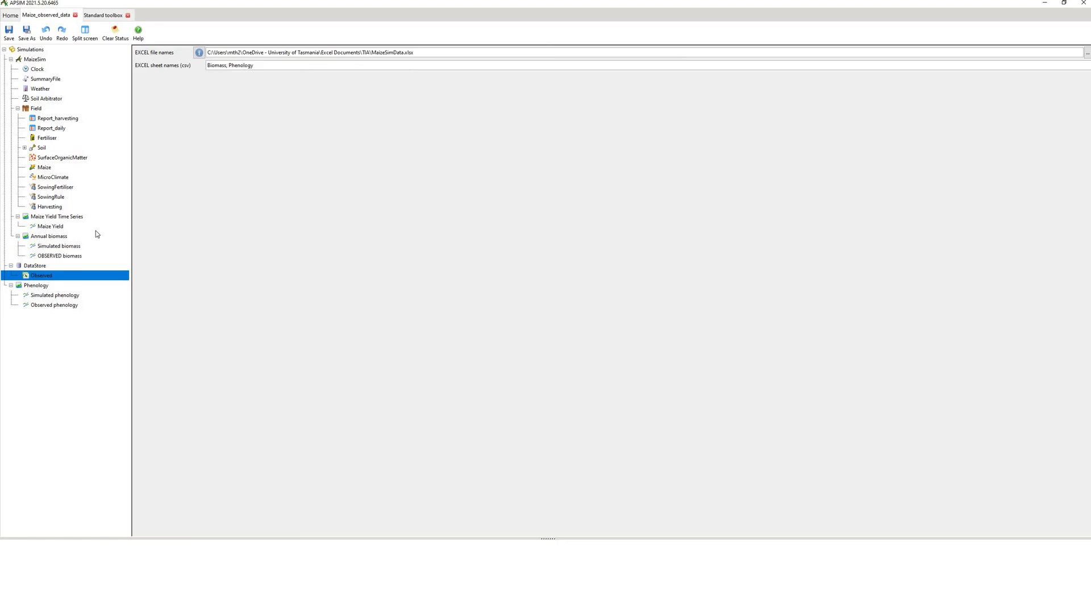
{"action": "left_click", "coordinate": [60, 245]}
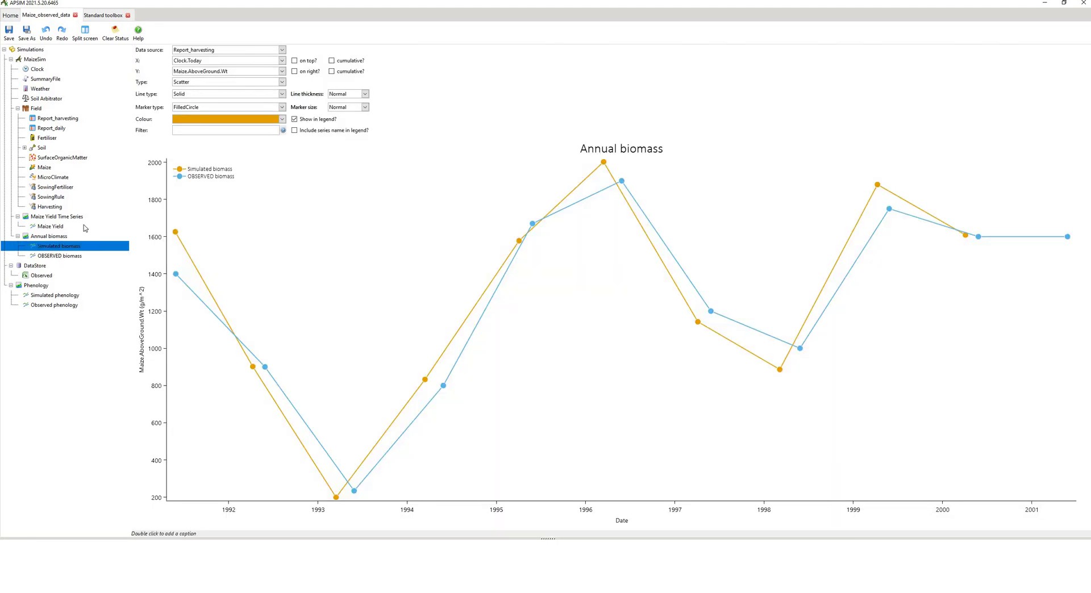
{"action": "key", "text": "Down"}
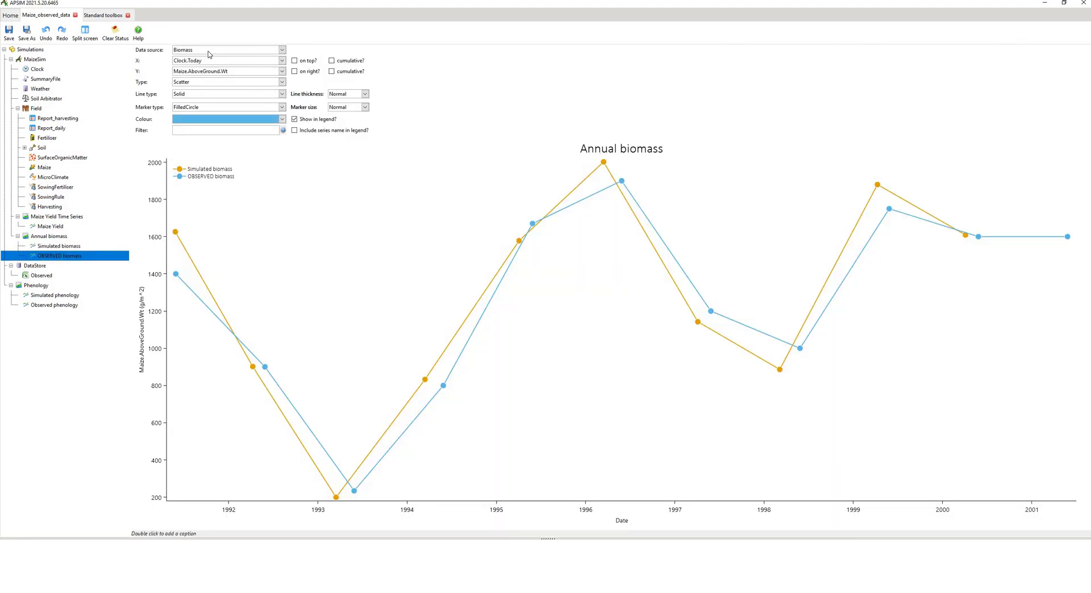
{"action": "left_click", "coordinate": [67, 238]}
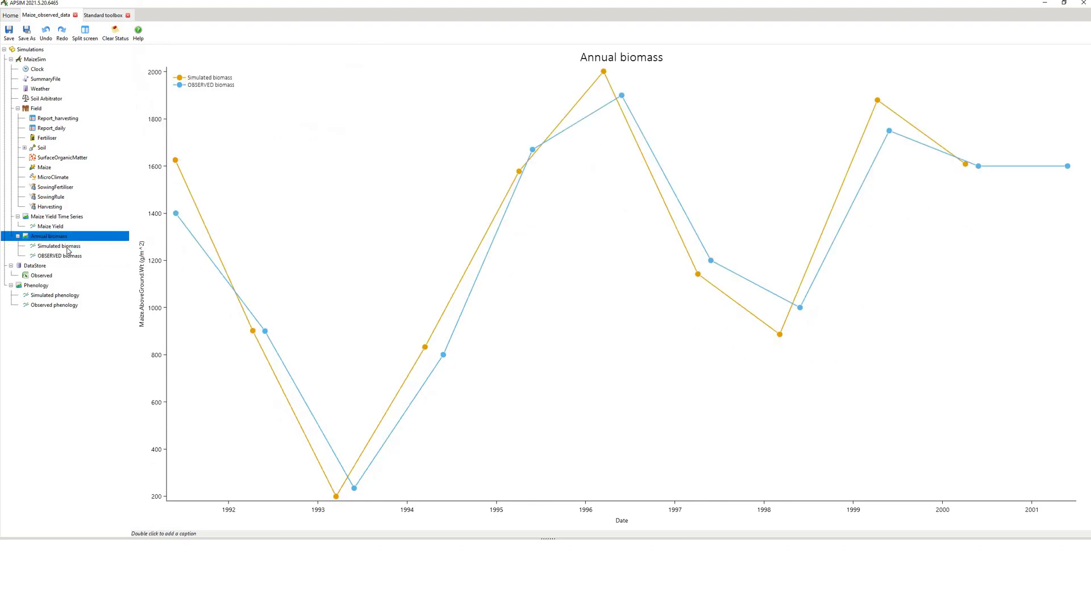
Show the Phenology graph and its Simulated phenology series plotting Report_daily Maize.Phenology.Stage.
{"action": "left_click", "coordinate": [44, 289]}
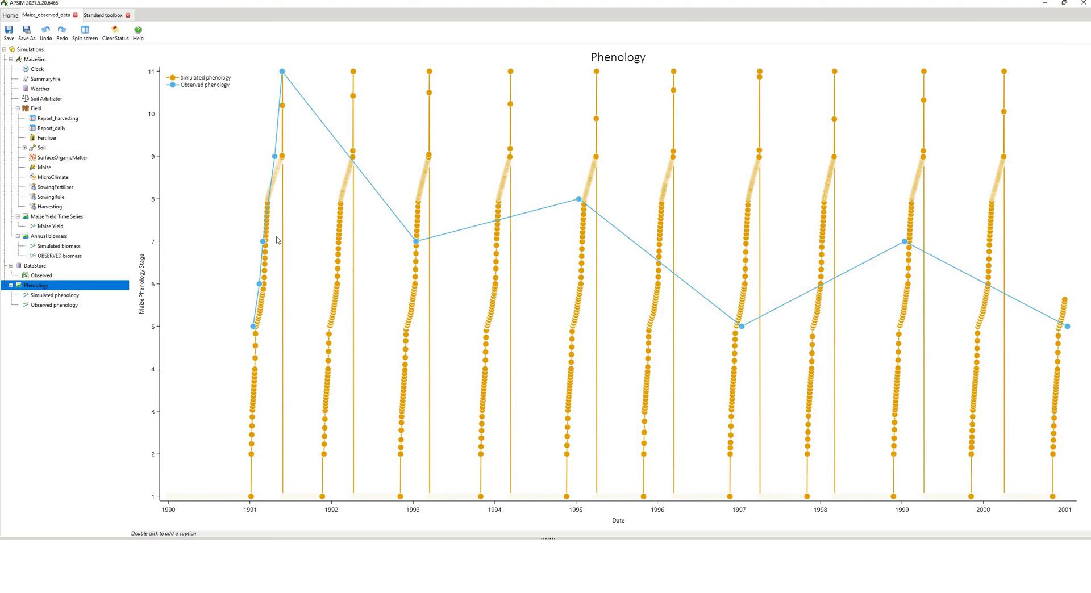
{"action": "left_click", "coordinate": [44, 296]}
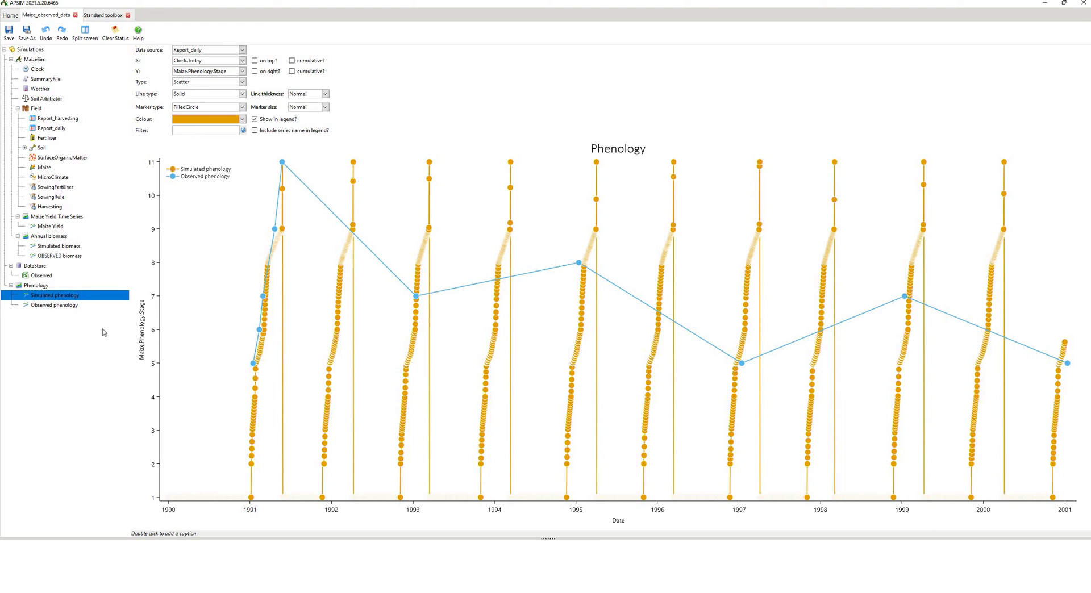
Copy the Simulated phenology series and paste it into the Phenology graph.
{"action": "left_click", "coordinate": [51, 305]}
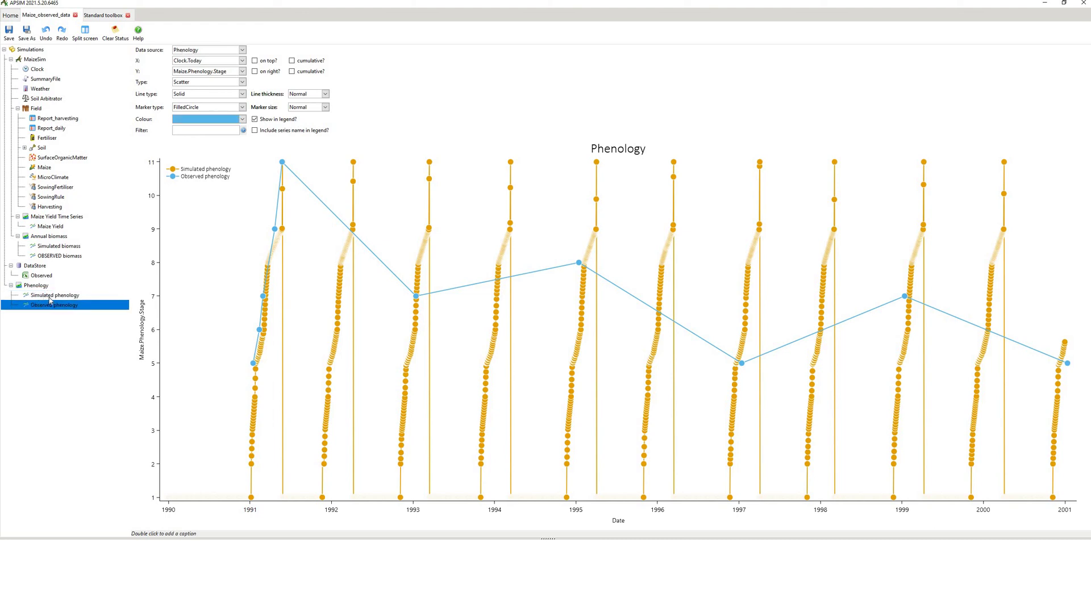
{"action": "right_click", "coordinate": [49, 296]}
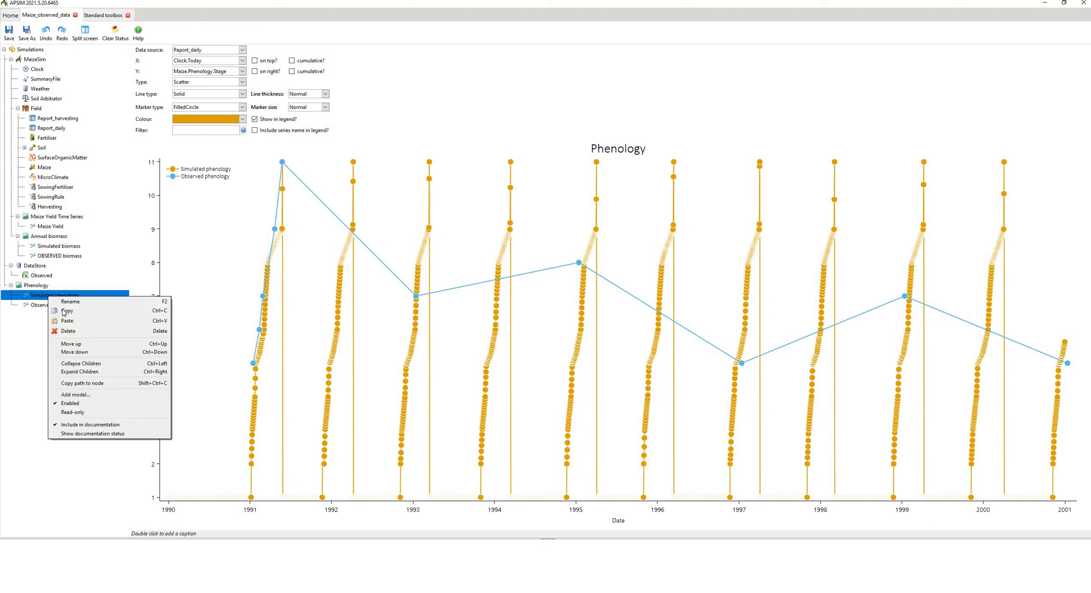
{"action": "left_click", "coordinate": [54, 312]}
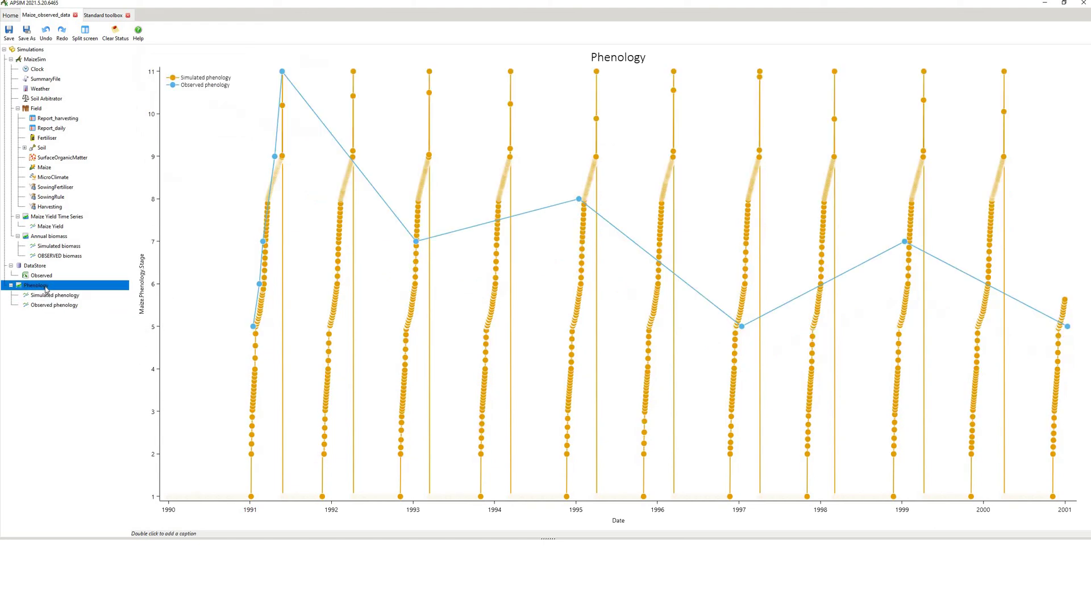
{"action": "right_click", "coordinate": [45, 289]}
{"action": "left_click", "coordinate": [54, 310]}
Delete the pasted Simulated phenology1 copy.
{"action": "left_click", "coordinate": [63, 317]}
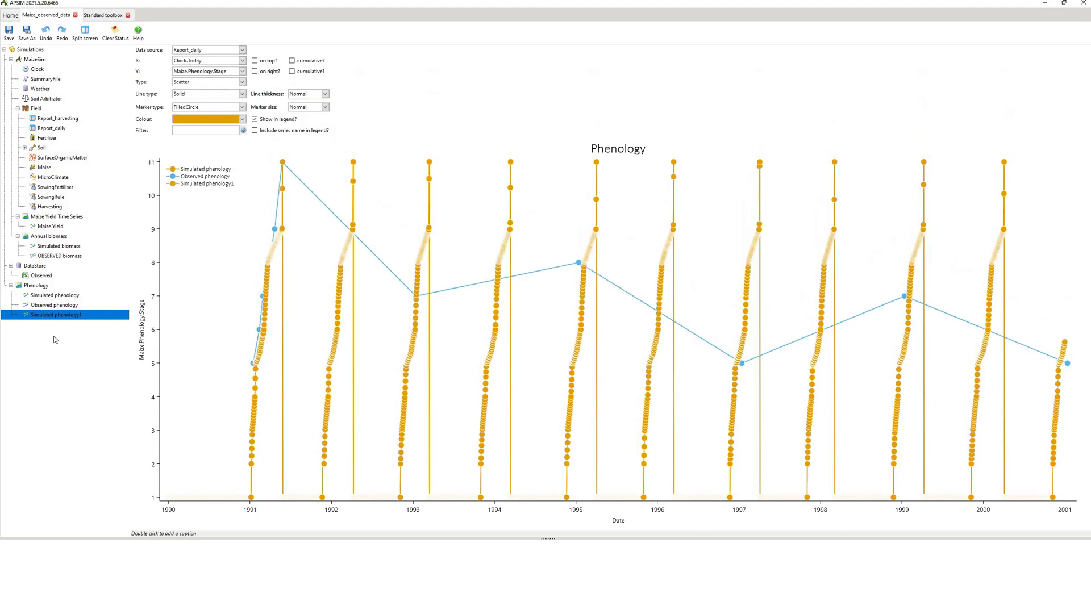
{"action": "right_click", "coordinate": [45, 320]}
{"action": "left_click", "coordinate": [61, 350]}
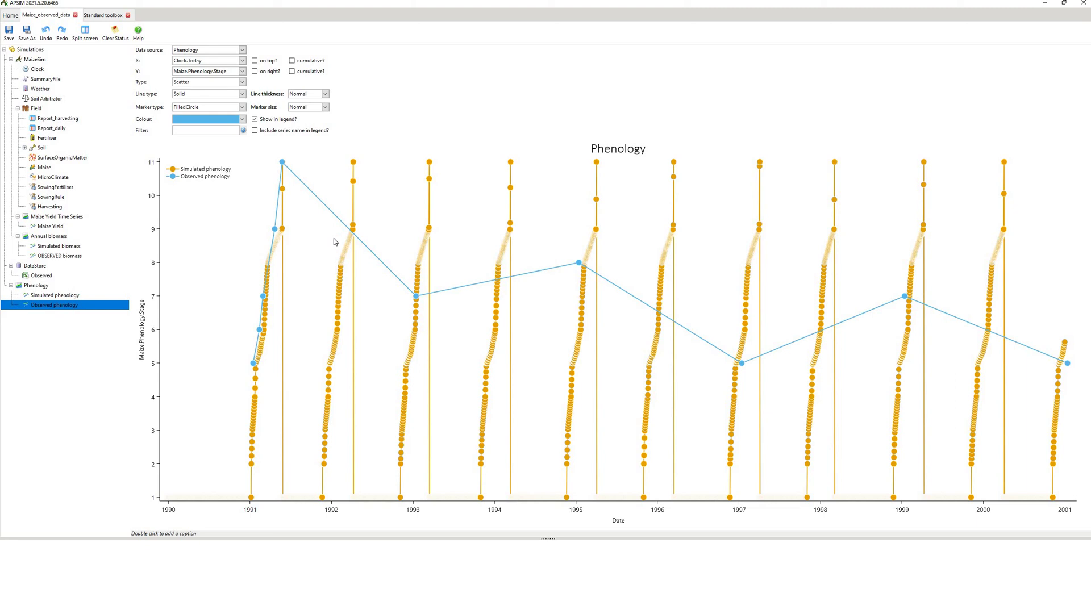
Set the Observed phenology line type to None so stages appear as unconnected points.
{"action": "left_click", "coordinate": [200, 94]}
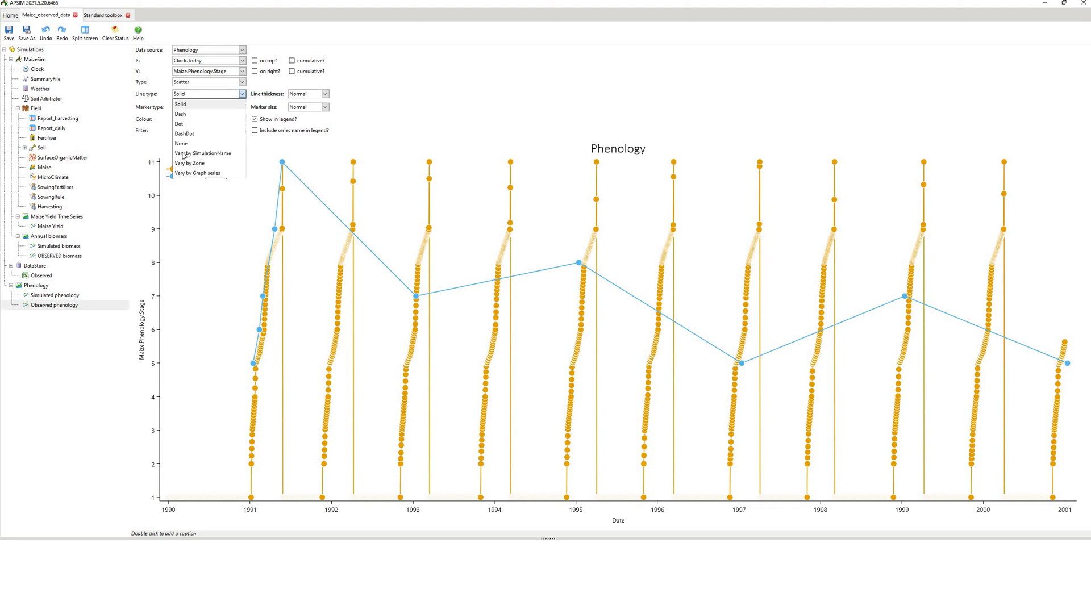
{"action": "left_click", "coordinate": [187, 145]}
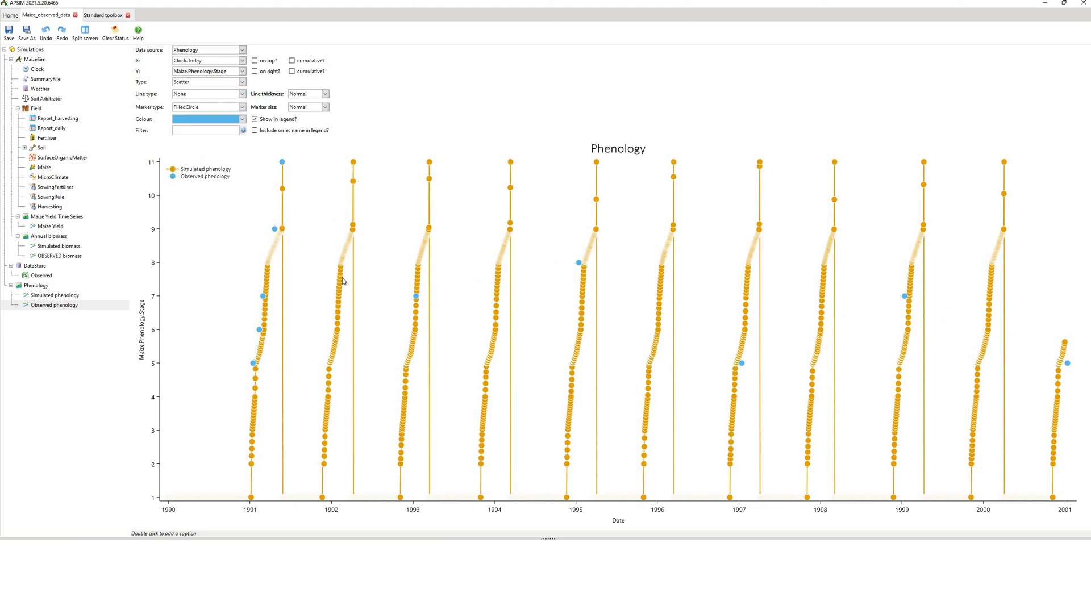